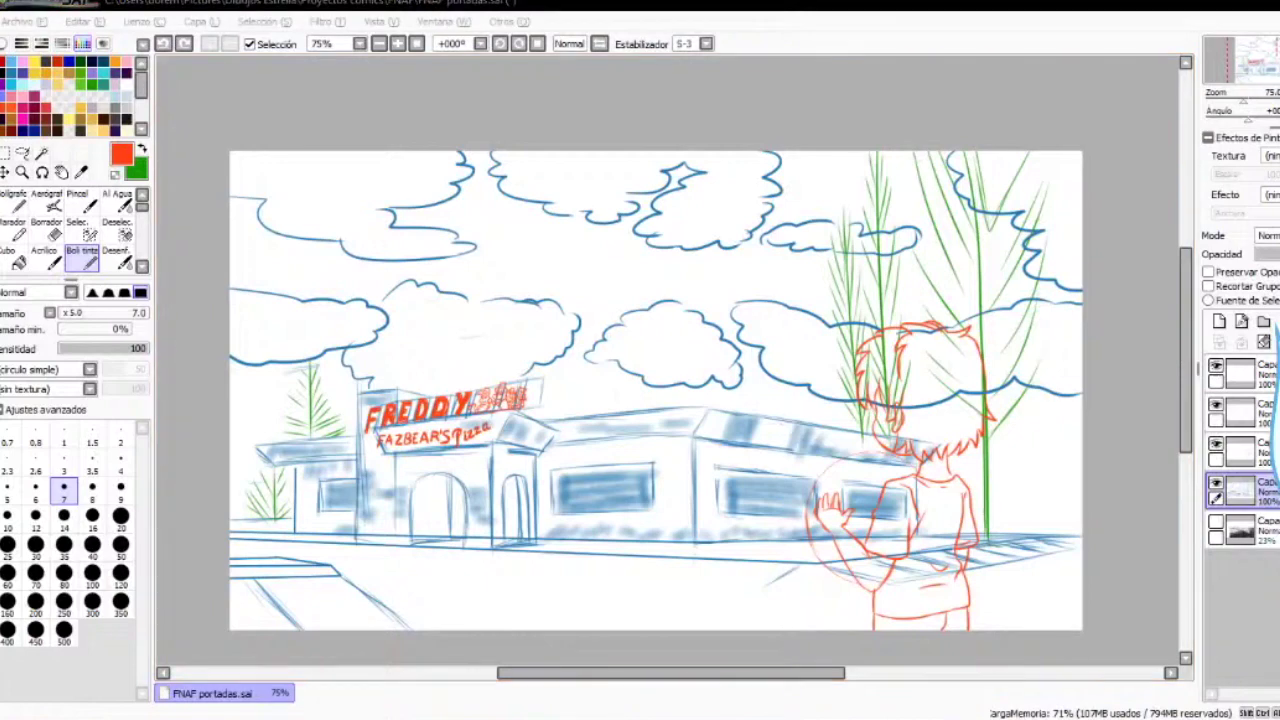
Set the building sketch layer's opacity to 40% and hide the layer directly above it
left_click(24, 22)
left_click(38, 160)
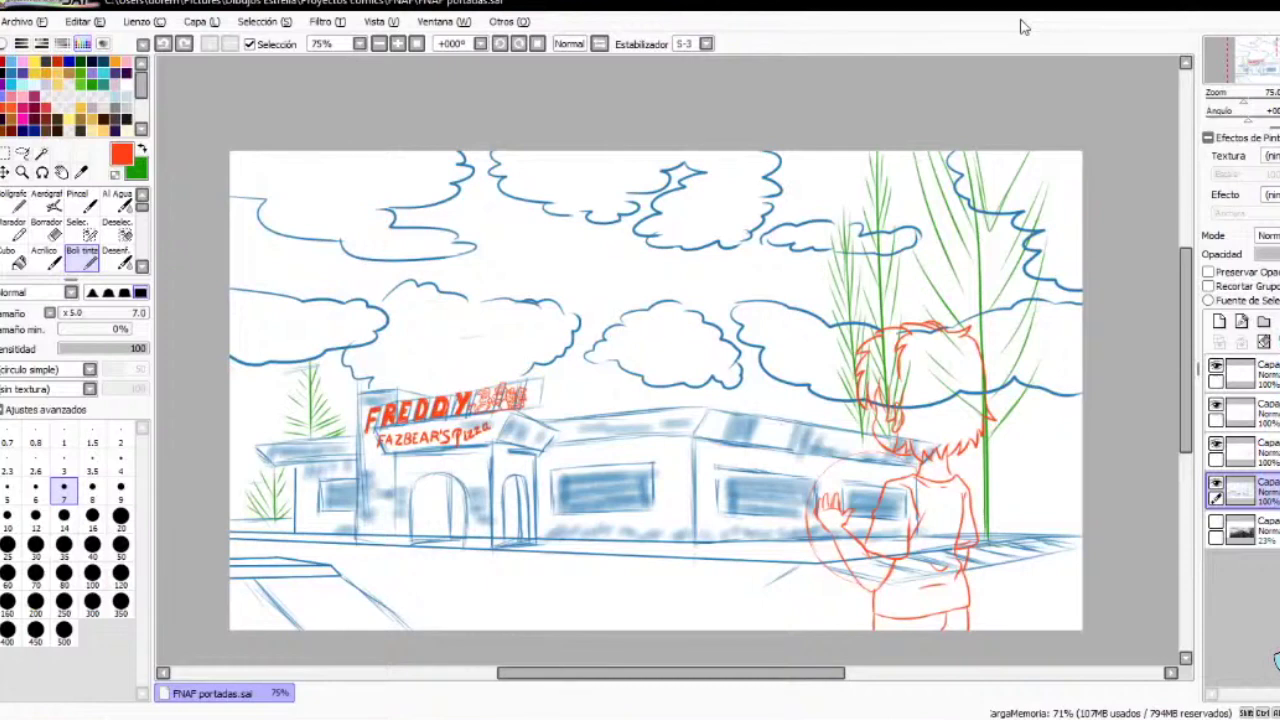
left_click(1276, 254)
left_click(1267, 452)
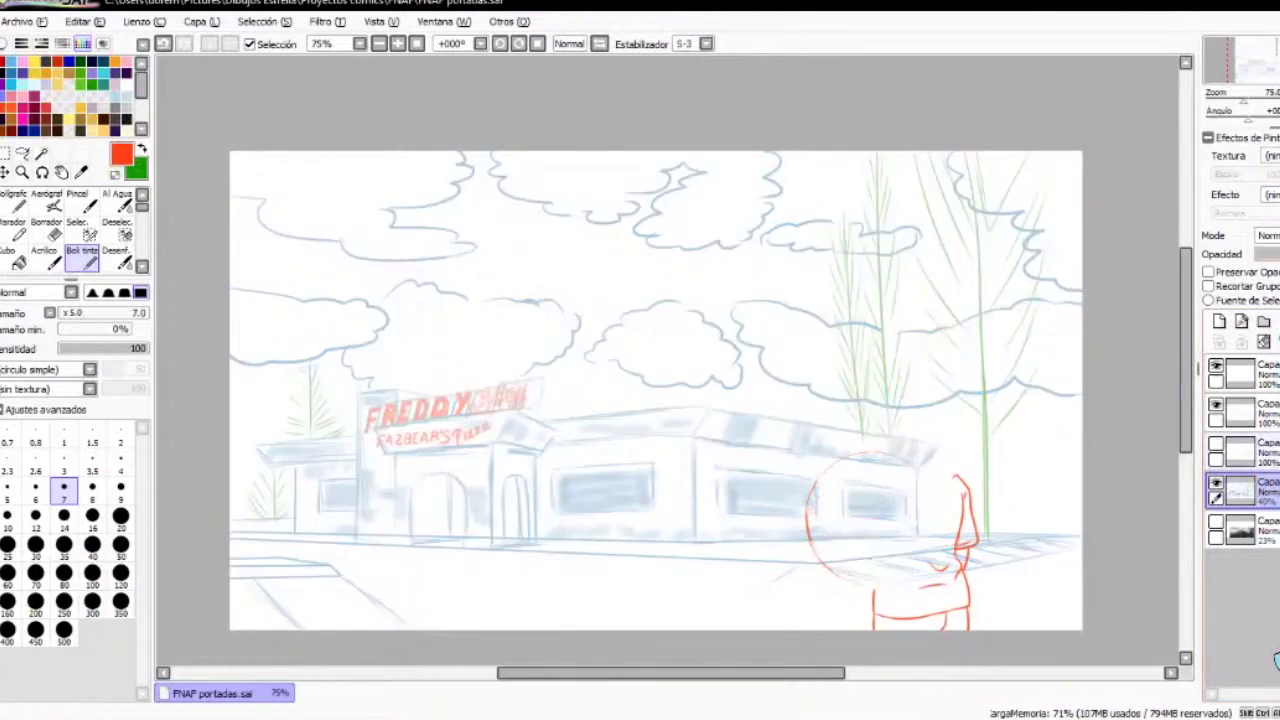
Clear the remaining figure sketch and add a layer folder with empty layers for the line art
left_click(1267, 412)
left_click(1267, 374)
left_click(1264, 321)
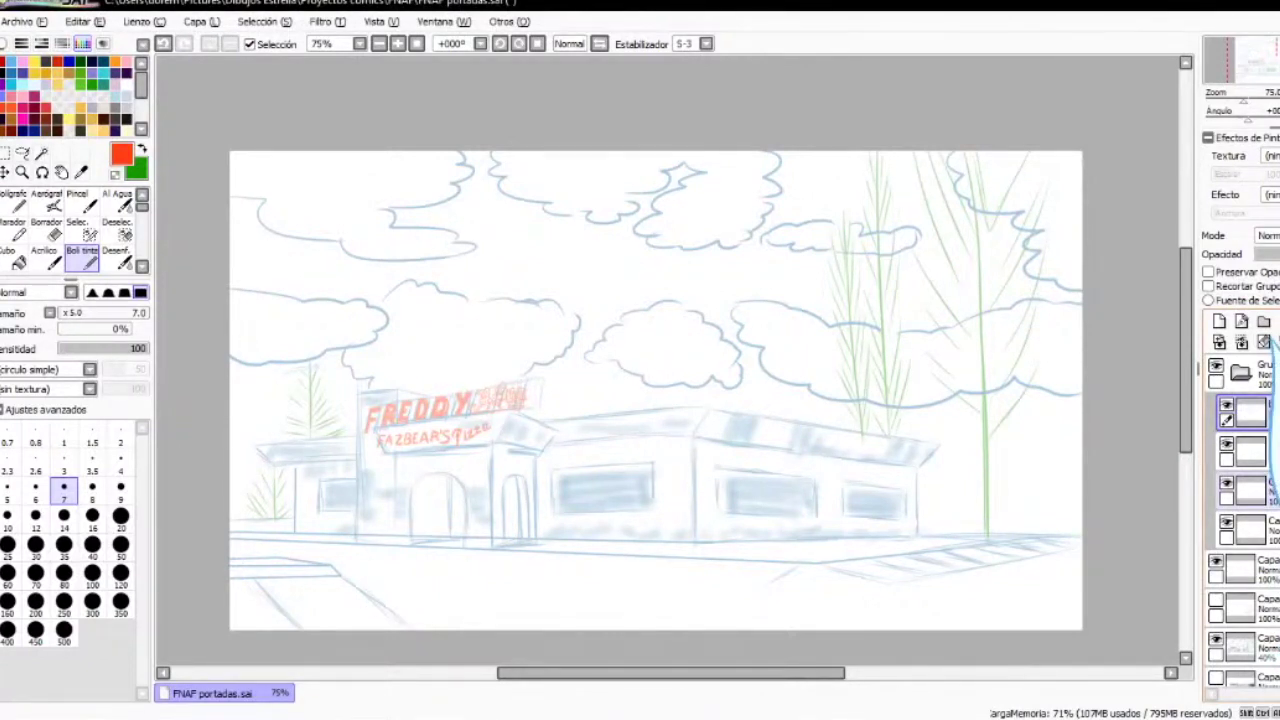
Ink the entrance tower's top edge and long vertical edge with straight black pen lines at size 3
left_click(14, 203)
left_click(64, 490)
key("ctrl+s")
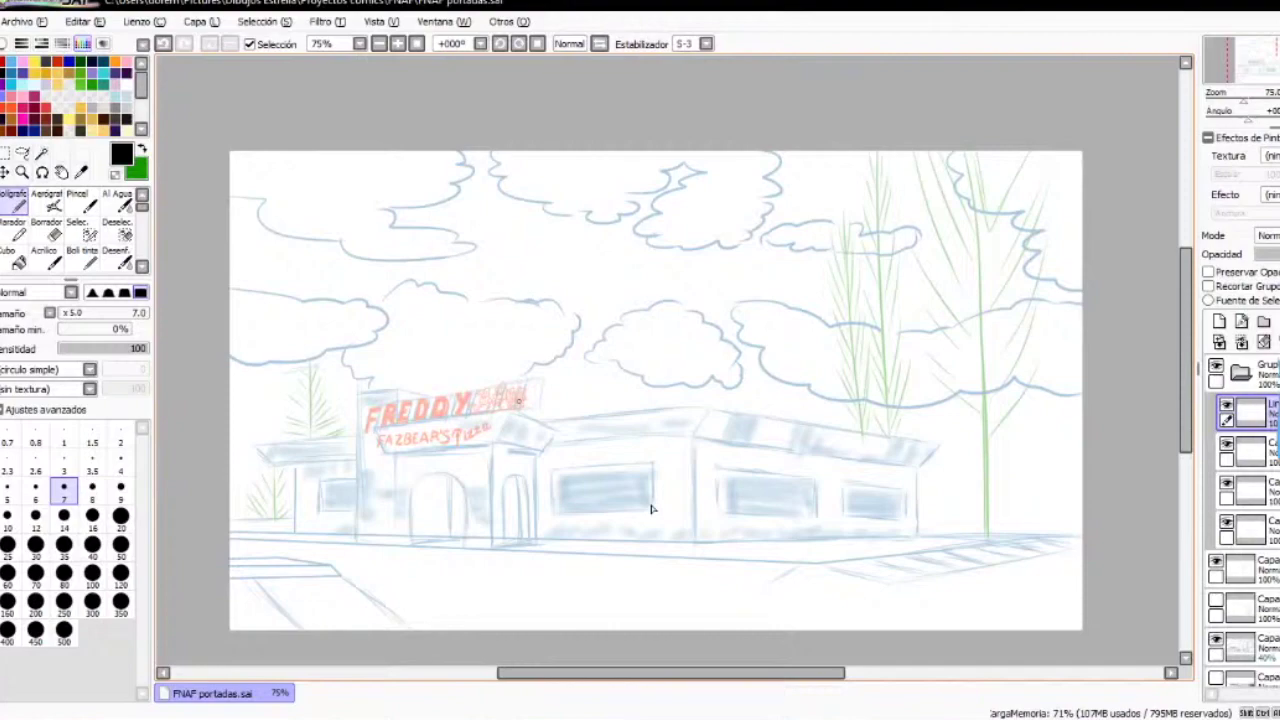
scroll(620, 602, "up", 3)
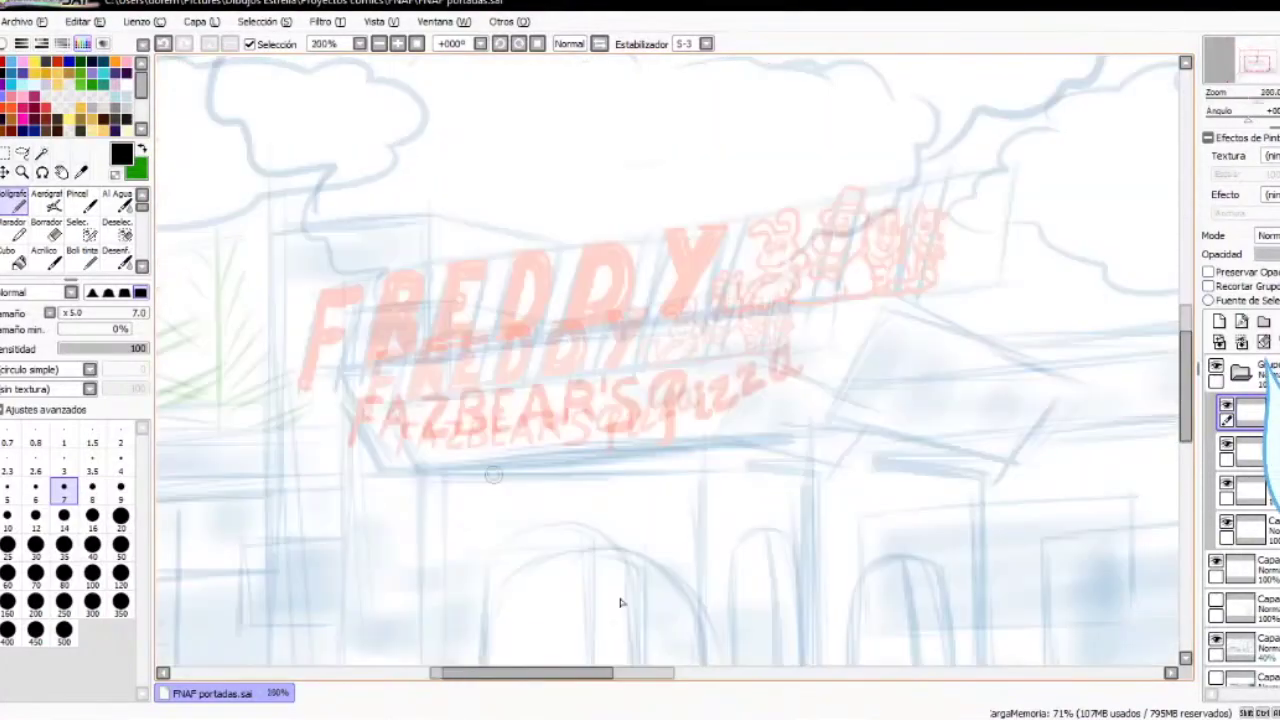
left_click_drag(493, 475, 740, 412)
left_click(120, 463)
left_click(64, 463)
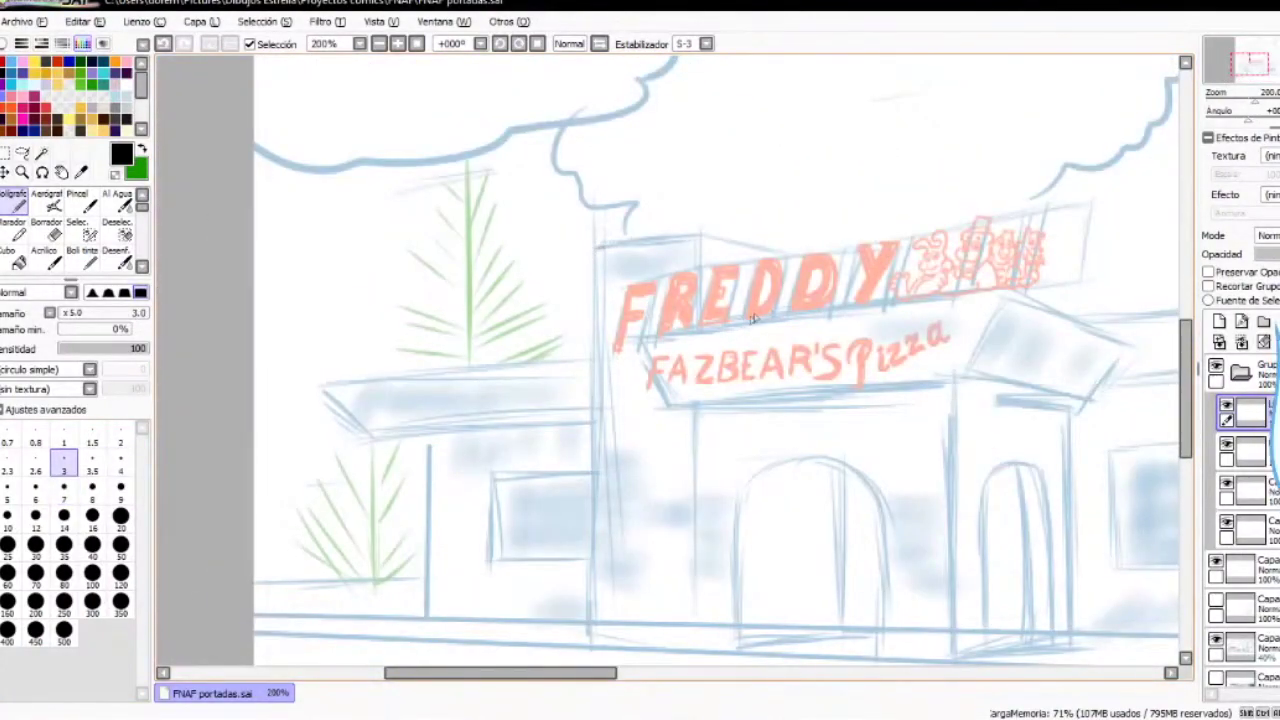
left_click(593, 650, "shift")
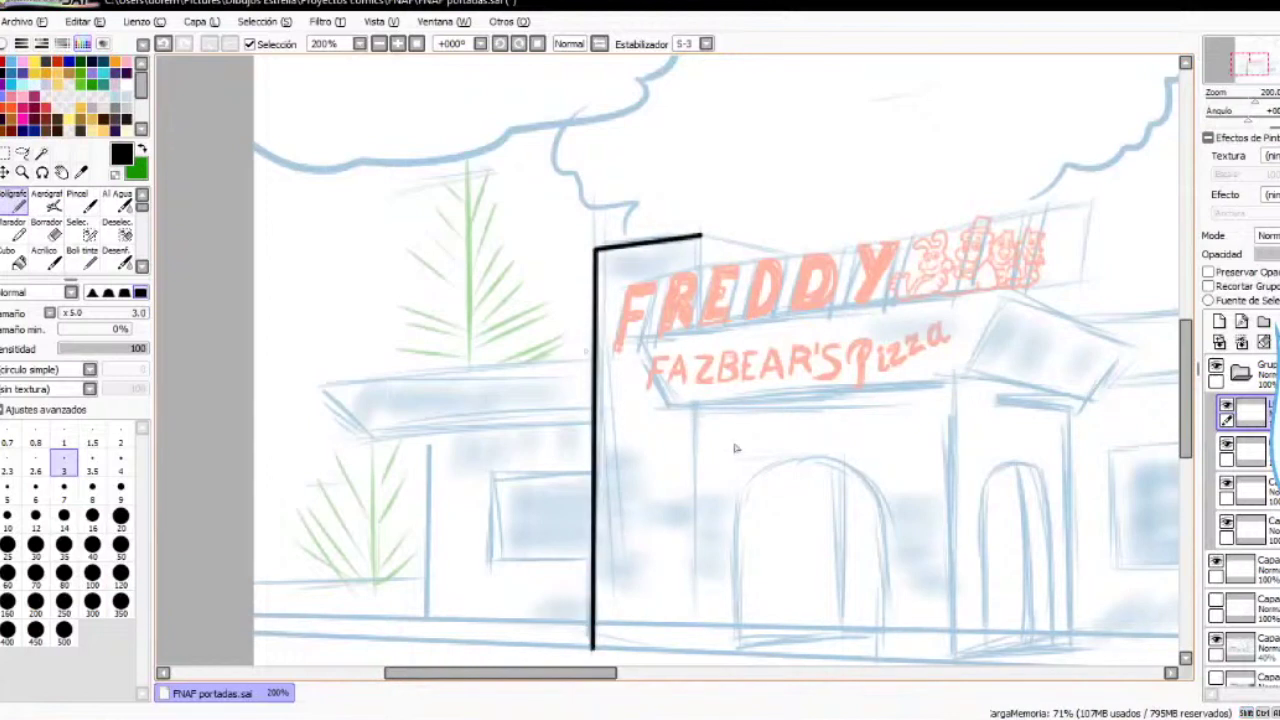
Ink the small left wing's slanted roof overhang and its outer wall edge with straight lines
left_click(593, 359)
left_click(321, 381, "shift")
left_click(593, 424, "shift")
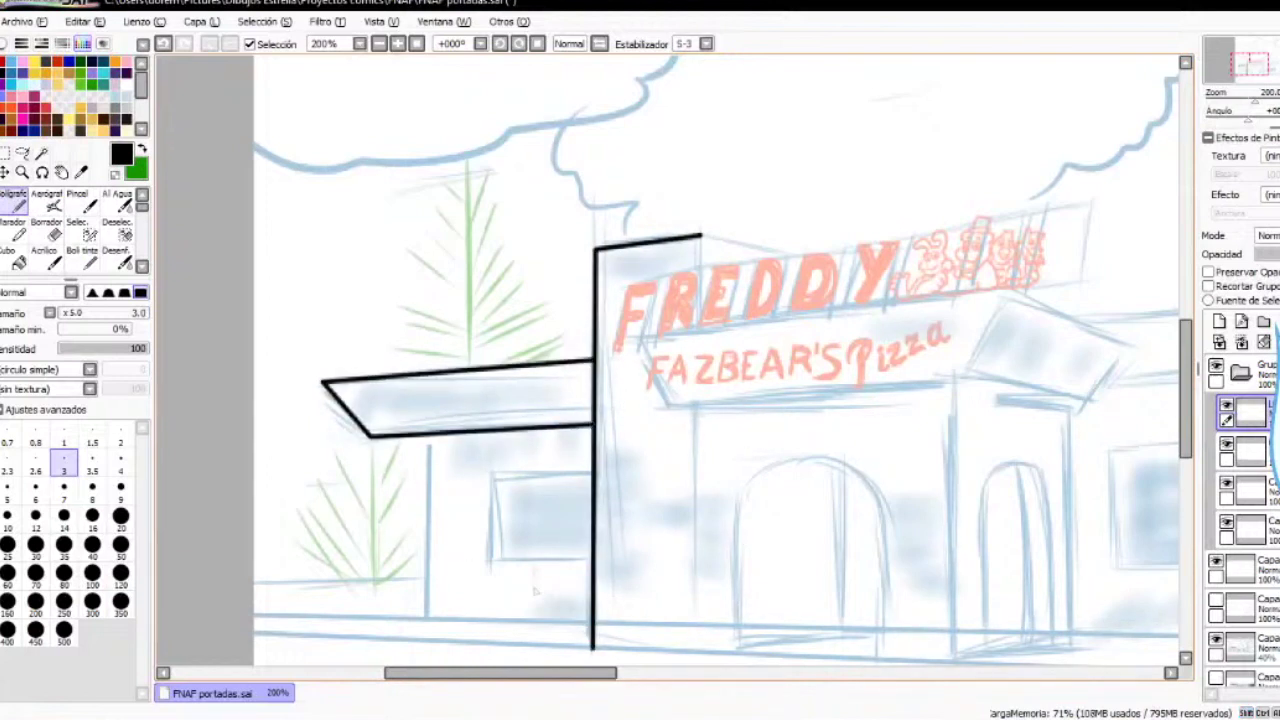
left_click(429, 436)
left_click(427, 620, "shift")
Ink the small wing's window, the ground line below it and the low wall beside it
left_click(592, 474)
left_click(490, 474, "shift")
left_click(490, 558, "shift")
left_click(592, 558, "shift")
left_click(249, 613, "shift")
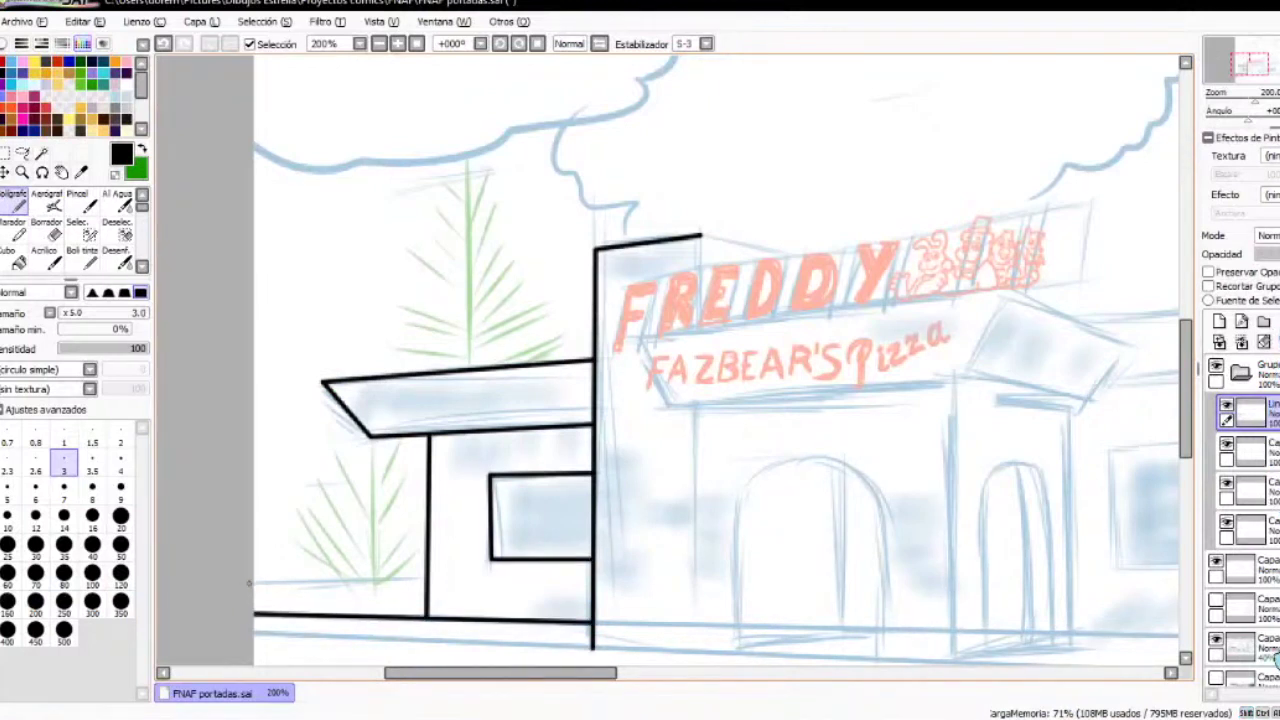
left_click(425, 579, "shift")
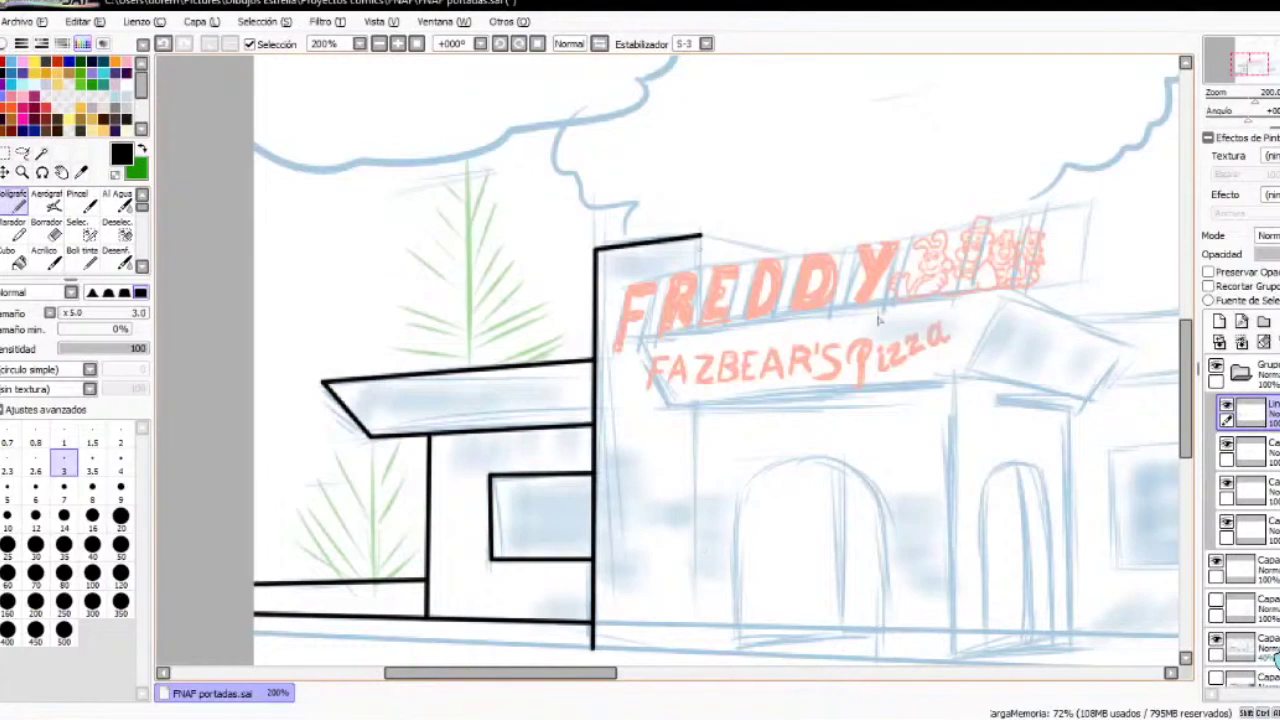
Ink the tower's receding top edge and front corner line, then erase the corner line's stretch behind the sign
left_click_drag(700, 236, 805, 258)
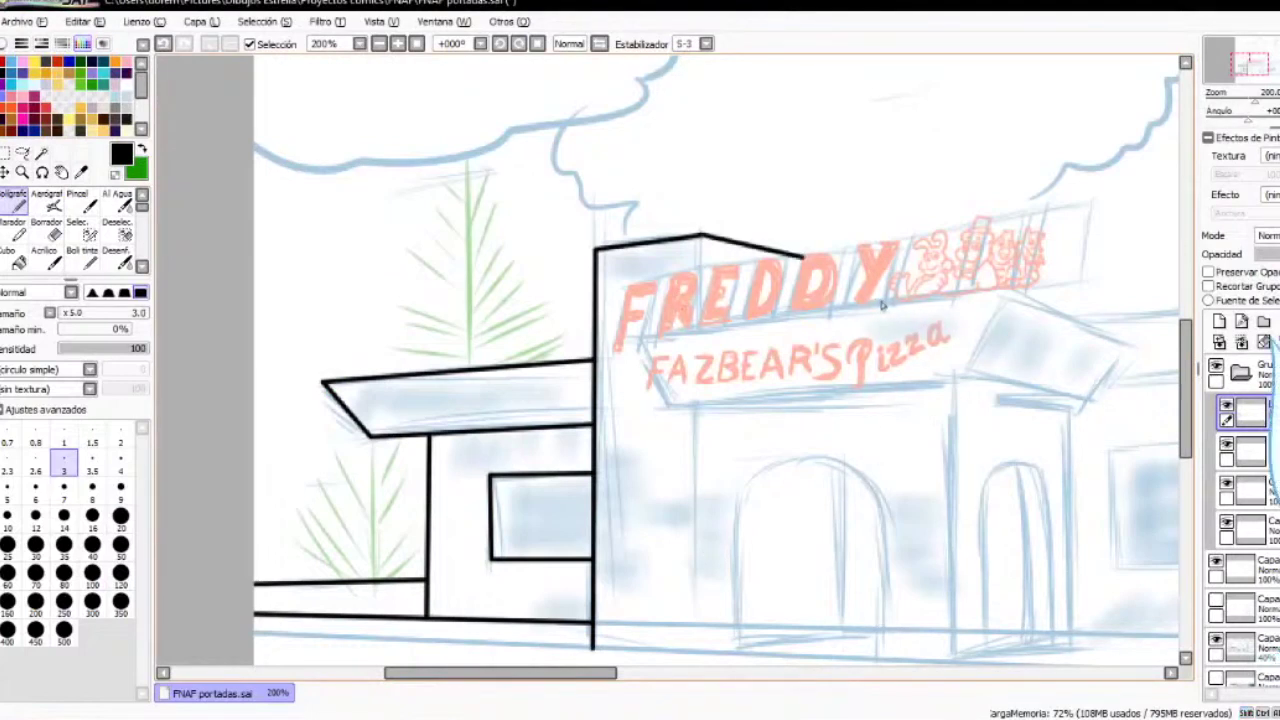
left_click(697, 652, "shift")
key("e")
left_click_drag(699, 272, 697, 575)
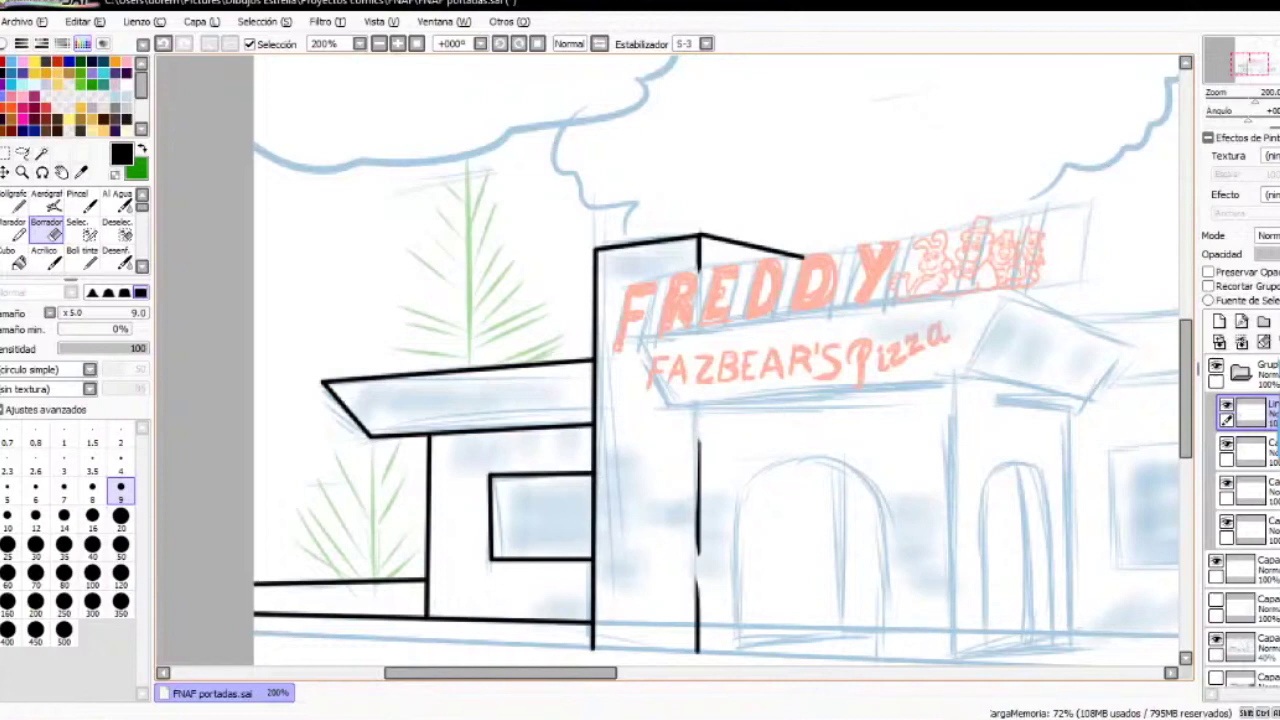
Ink the front and side faces of the slanted entrance canopy around the FAZBEAR'S Pizza lettering
left_click_drag(500, 673, 527, 673)
key("n")
left_click(547, 407)
left_click(843, 384, "shift")
left_click(966, 407, "shift")
key("ctrl+z")
mouse_move(544, 405)
left_mouse_down()
mouse_move(835, 388)
mouse_move(950, 408)
mouse_move(1005, 347)
mouse_move(514, 336)
left_mouse_up()
mouse_move(835, 388)
left_mouse_down()
mouse_move(880, 297)
mouse_move(1005, 347)
left_mouse_up()
left_click_drag(514, 336, 880, 297)
scroll(1043, 345, "down", 3)
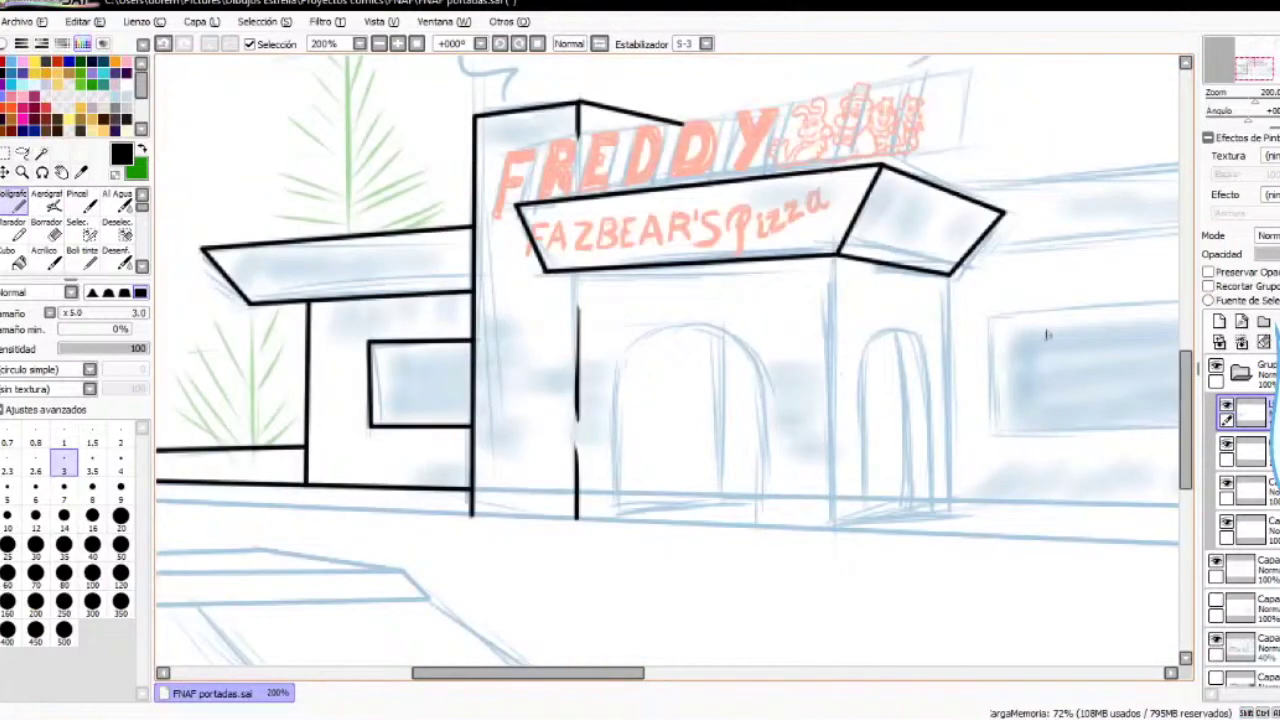
Ink the porch's base line and front corner, and the front arch with its curved top and inner edge
left_click_drag(472, 516, 835, 530)
left_click_drag(835, 530, 832, 263)
left_click_drag(615, 370, 617, 518)
left_click_drag(759, 376, 764, 527)
left_click(82, 257)
mouse_move(615, 373)
left_mouse_down()
mouse_move(745, 352)
mouse_move(760, 379)
left_mouse_up()
left_click(16, 204)
left_click_drag(618, 518, 763, 504)
left_click(721, 338, "shift")
Ink the porch's outer edge and the narrow side arch with its curved top and inner thickness
key("Right")
left_click(763, 376, "shift")
left_click(847, 275)
left_click(848, 502, "shift")
left_click(828, 506, "shift")
left_click(827, 378, "shift")
left_click(82, 257)
mouse_move(764, 378)
left_mouse_down()
mouse_move(806, 331)
mouse_move(828, 379)
left_mouse_up()
key("ctrl+z")
left_click_drag(797, 331, 828, 380)
key("n")
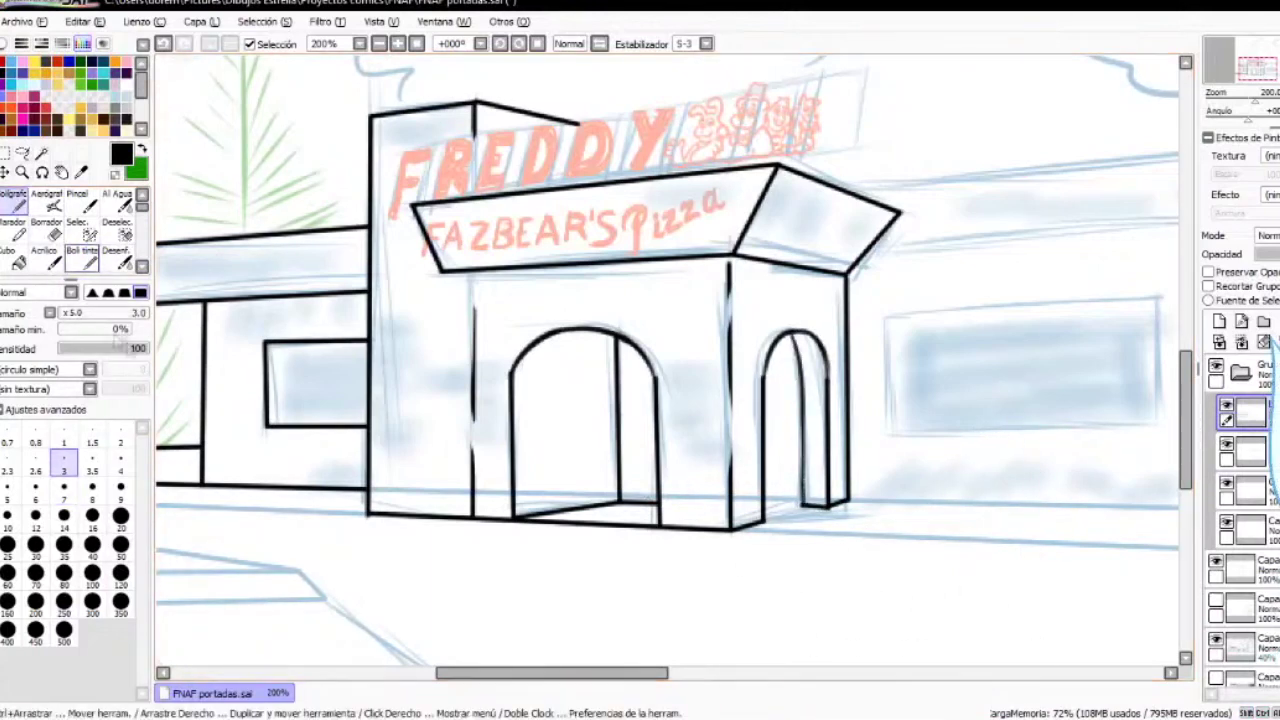
Erase the floor lines inside the front arch with the eraser at size 7
key("e")
key("bracketleft")
key("bracketleft")
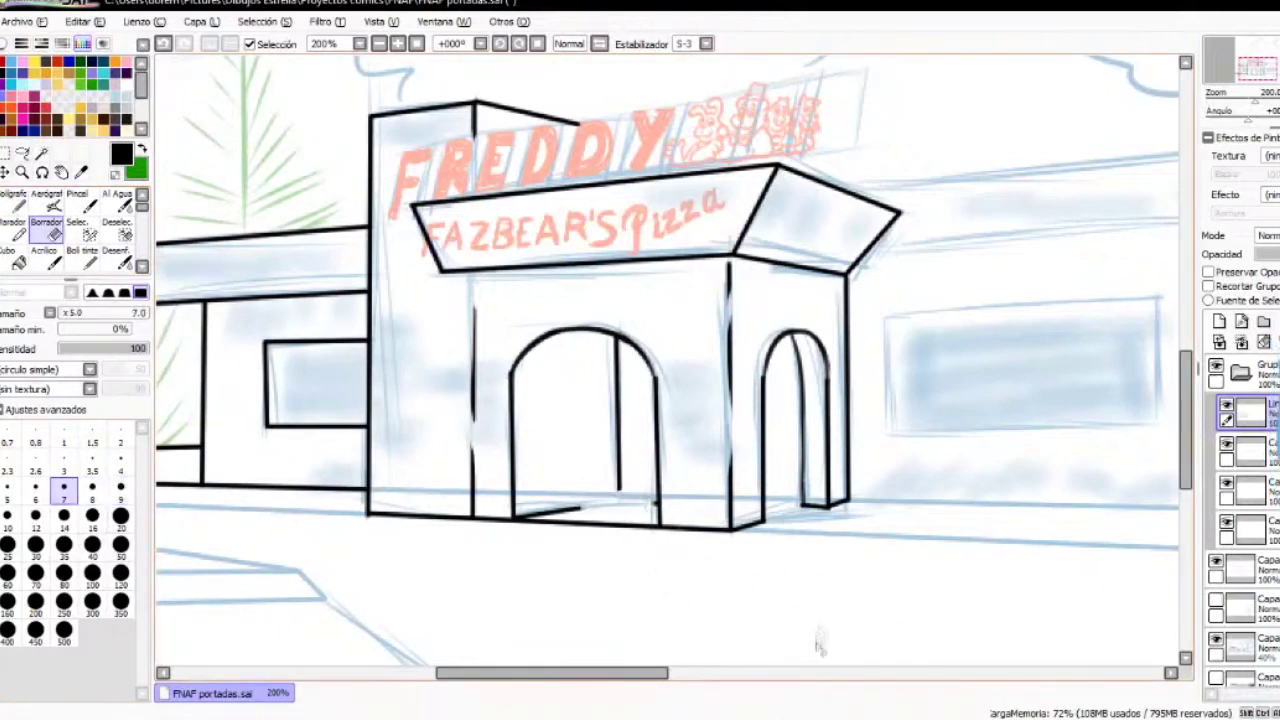
left_click_drag(574, 507, 524, 513)
Redraw the porch's back and diagonal floor lines on a separate layer with the pen at size 3
key("bracketleft")
key("bracketleft")
key("bracketleft")
key("Page_Up")
key("n")
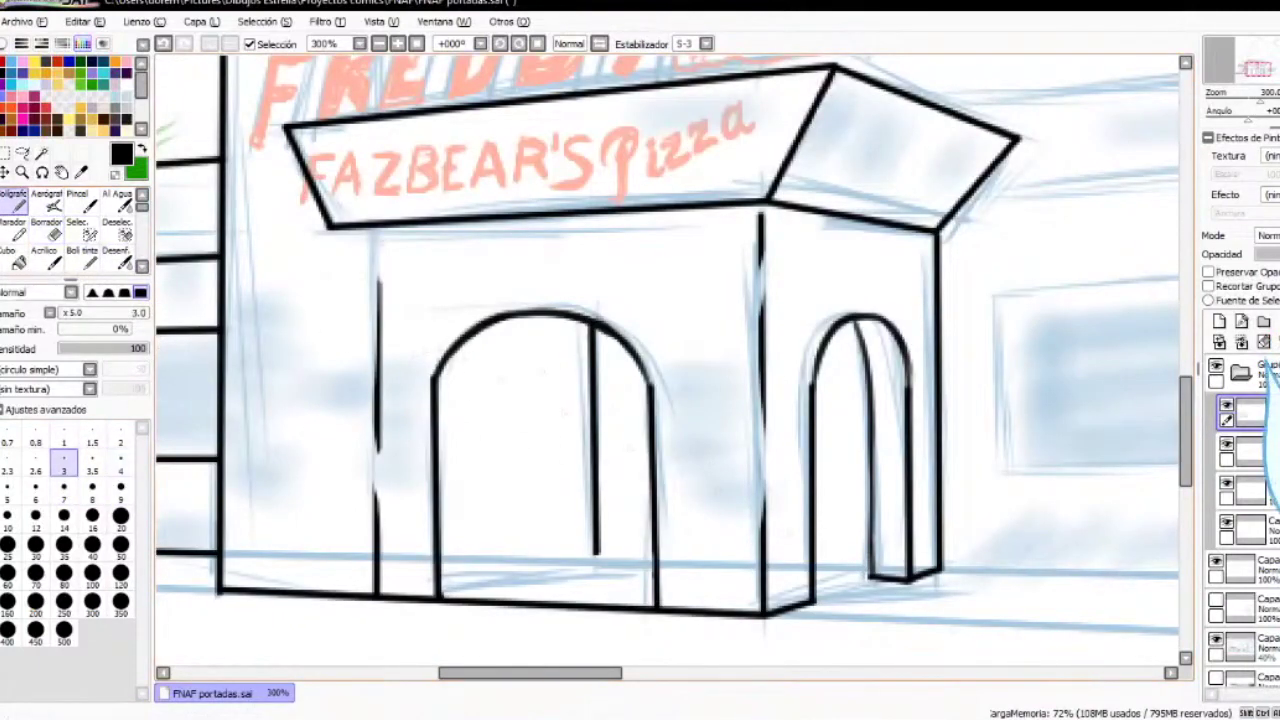
left_click(870, 563, "ctrl+shift")
left_click_drag(870, 568, 597, 560)
left_click_drag(597, 560, 441, 597)
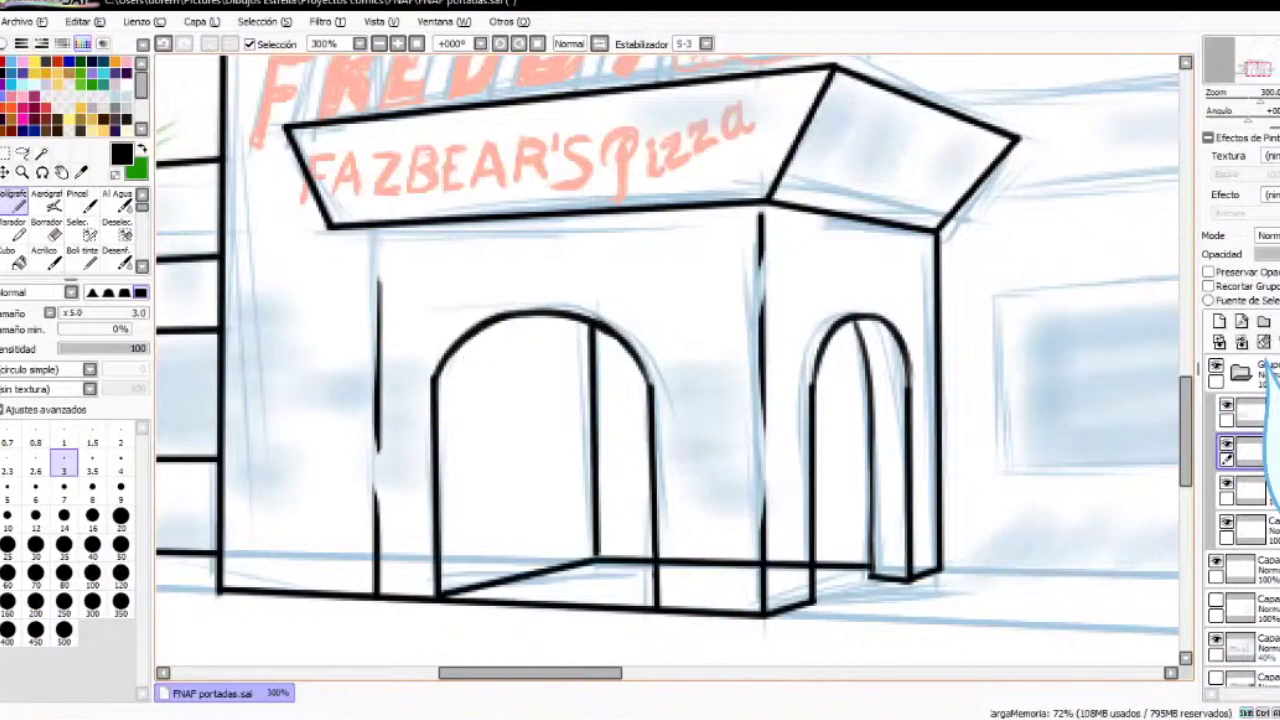
Select the porch walls from the line art and erase the floor line crossing them on the other layer at size 20
key("e")
left_click(1250, 412)
key("w")
left_click(700, 420)
left_click(842, 450)
left_click(790, 420)
left_click(1250, 451)
key("e")
left_click(120, 517)
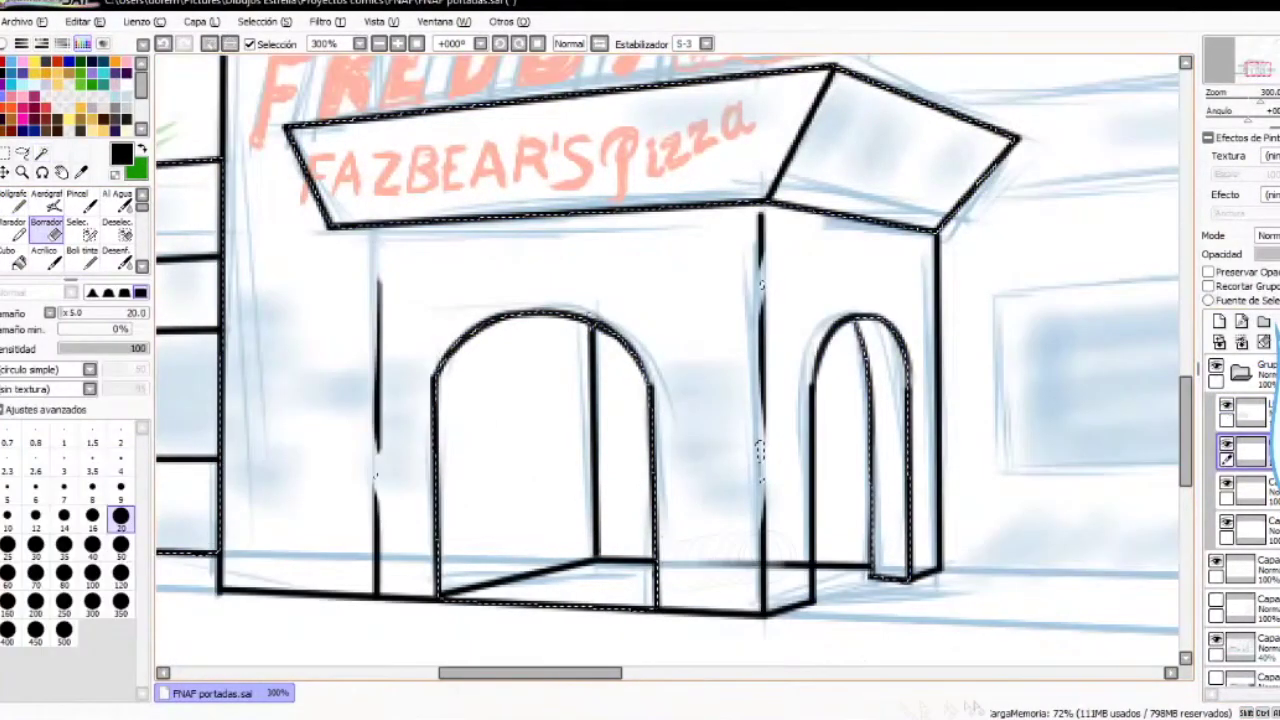
left_click_drag(690, 562, 762, 566)
Clear the selection and merge the line art layer with the floor-line layer
key("ctrl+d")
left_click(1250, 412)
key("ctrl+e")
left_click(1227, 405)
left_click(1227, 405)
scroll(667, 362, "down", 2)
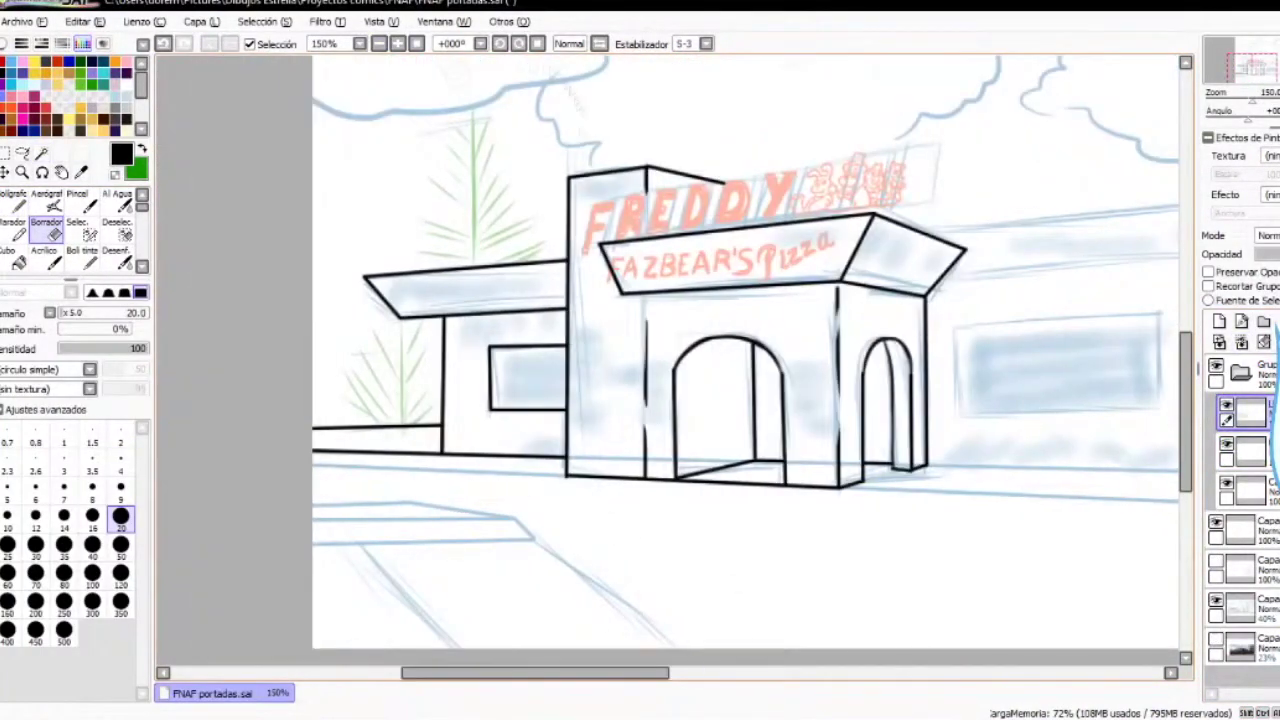
Set the eraser to size 3 and touch up the outline of the entrance canopy
scroll(665, 499, "up", 3)
left_click(120, 463)
scroll(667, 362, "down", 3)
left_click_drag(800, 300, 527, 440)
scroll(731, 349, "up", 1)
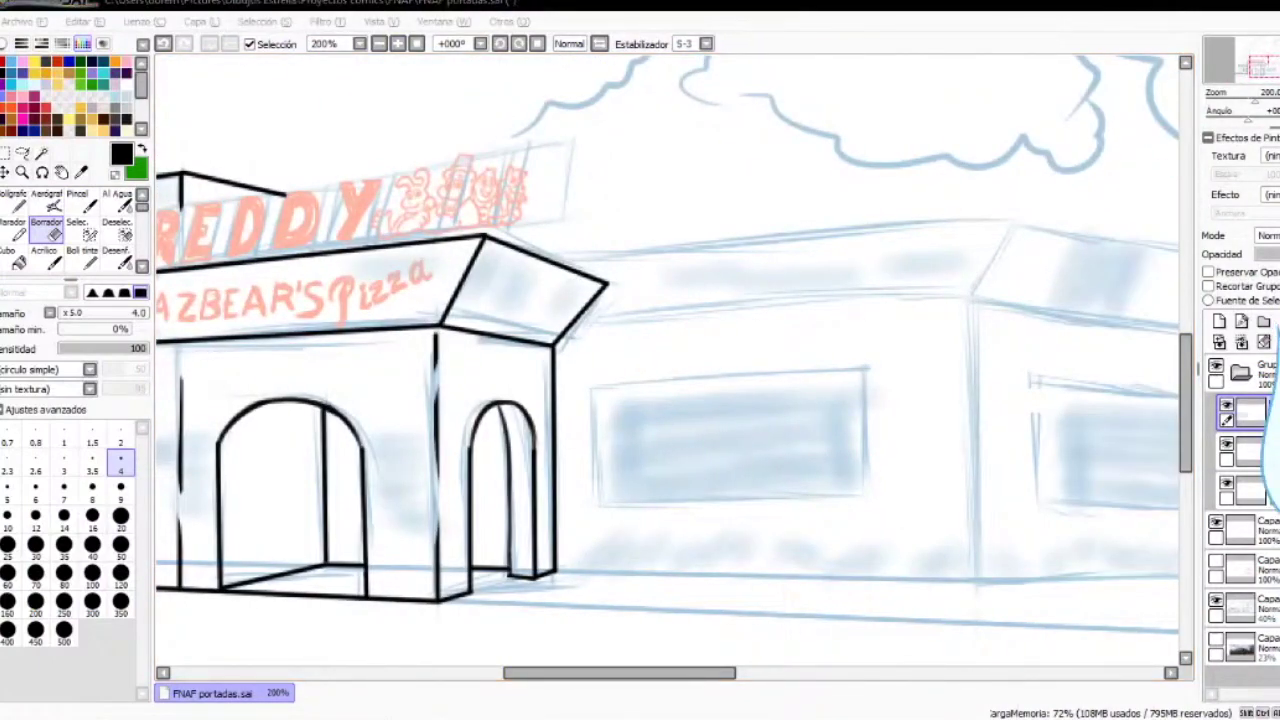
scroll(522, 418, "down", 2)
scroll(522, 418, "up", 2)
key("bracketleft")
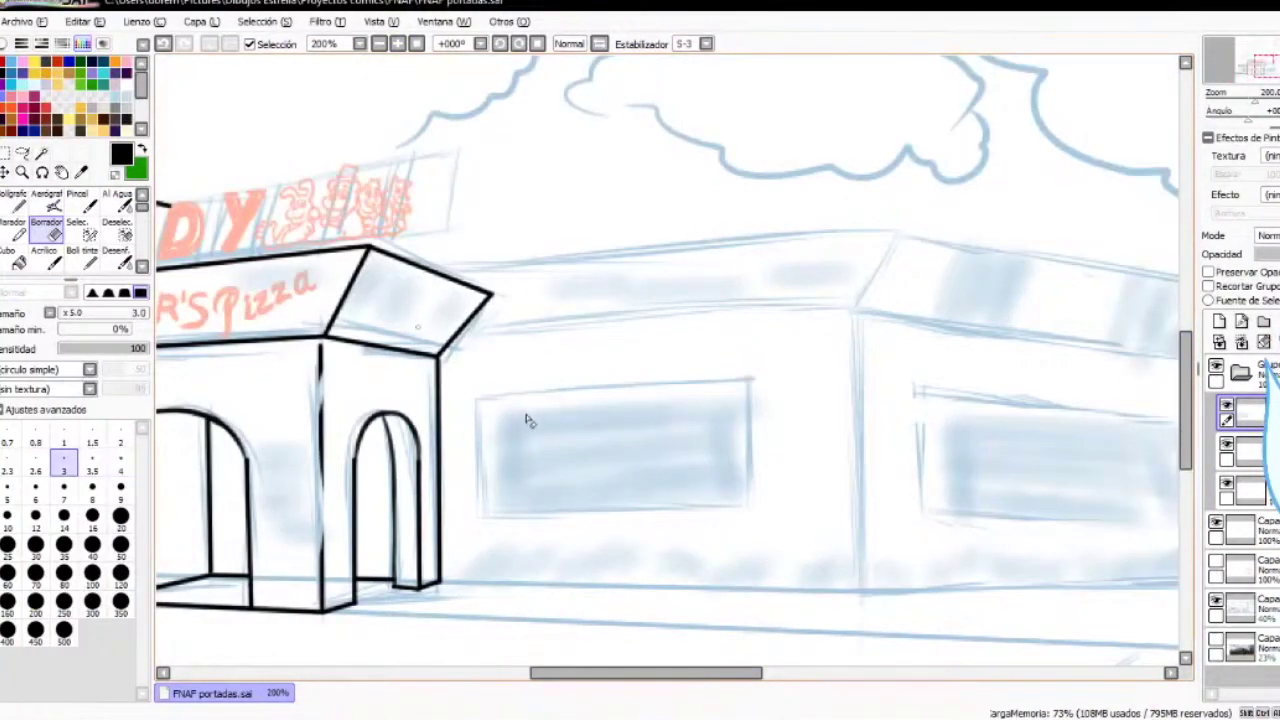
mouse_move(631, 341)
left_mouse_down()
mouse_move(877, 348)
mouse_move(703, 348)
left_mouse_up()
Ink the long front wing's roof band, base line and vertical corner edge with straight pen lines
left_click(14, 203)
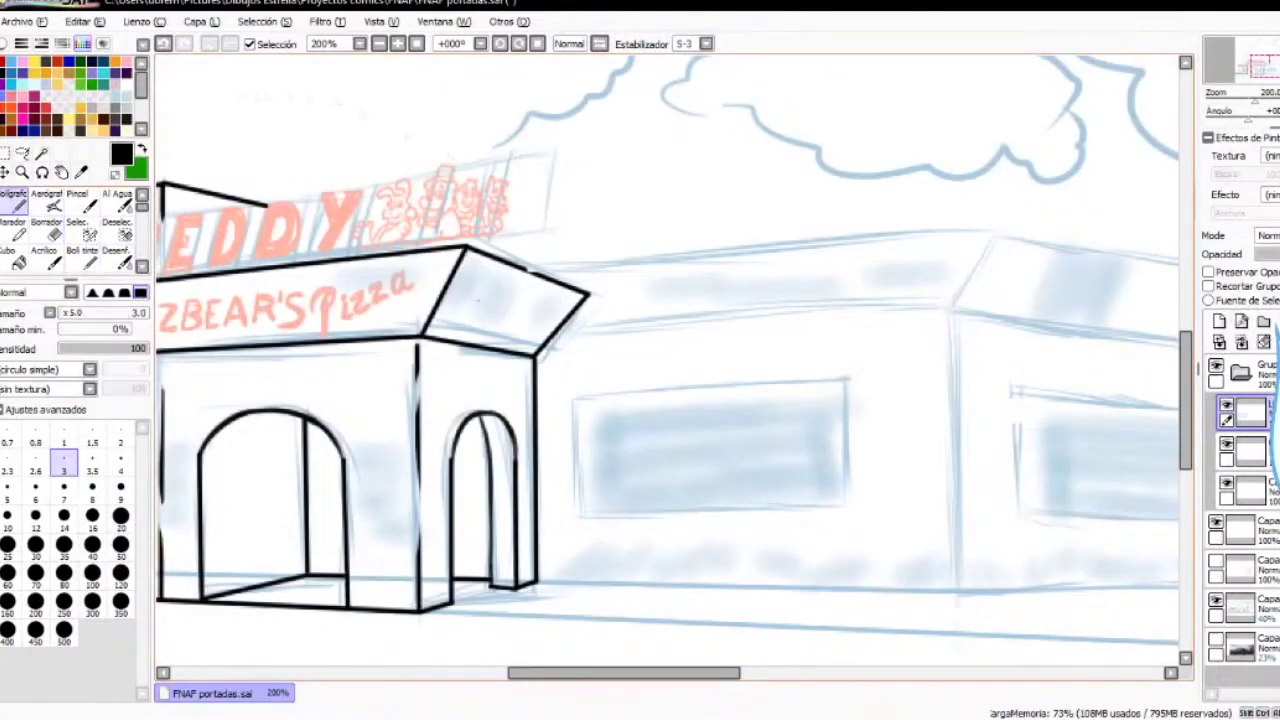
left_click_drag(455, 375, 701, 375)
left_click_drag(567, 673, 644, 673)
left_click_drag(447, 271, 915, 231)
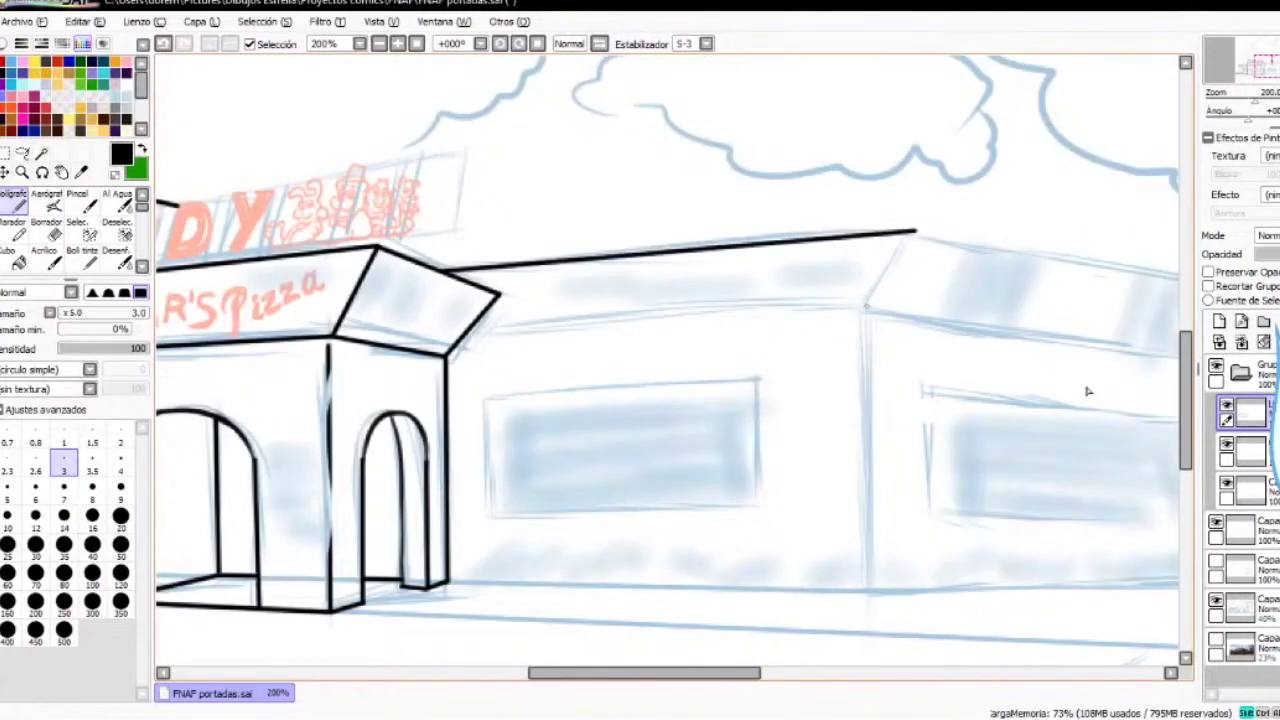
left_click_drag(464, 338, 868, 307)
left_click_drag(868, 307, 915, 232)
scroll(666, 360, "right", 2)
left_click_drag(346, 585, 772, 594)
left_click(767, 306, "shift")
Ink the receding side wing's roof band, base line and far wall edge
left_click_drag(667, 673, 733, 673)
left_click(1077, 391, "shift")
left_click(1138, 333, "shift")
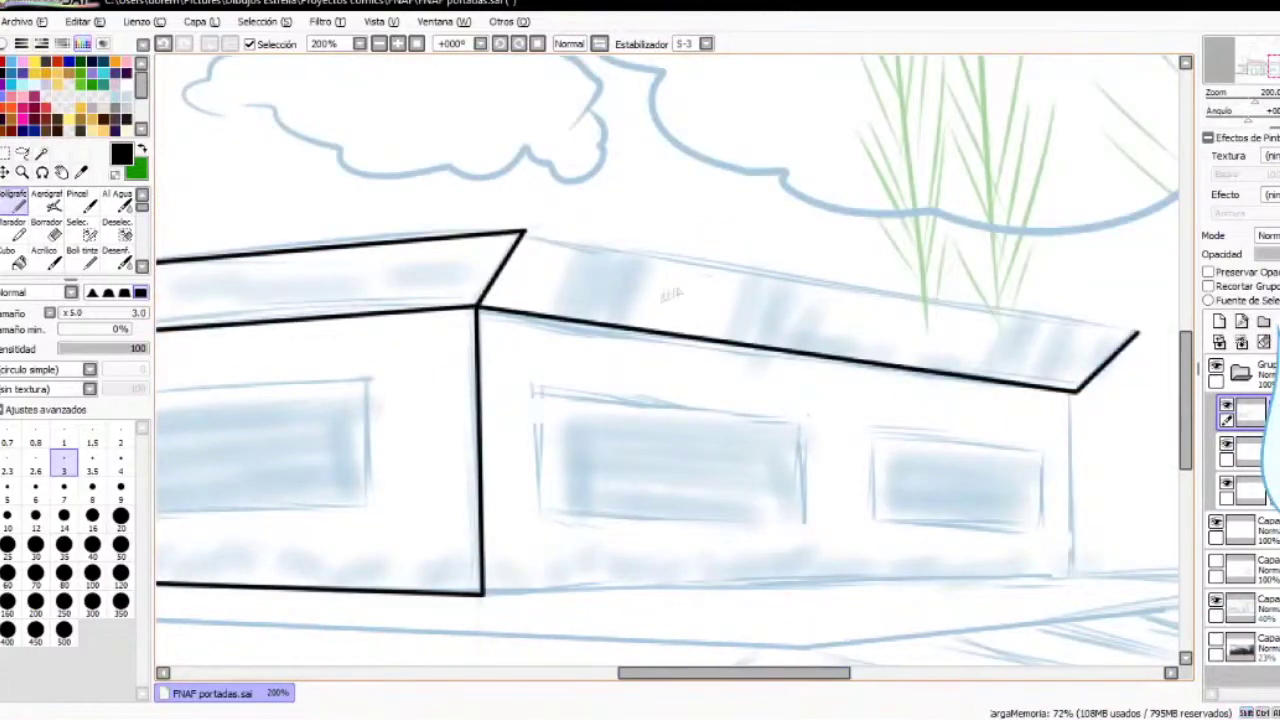
left_click_drag(524, 232, 1140, 332)
left_click_drag(480, 594, 1076, 580)
left_click_drag(1072, 392, 1072, 580)
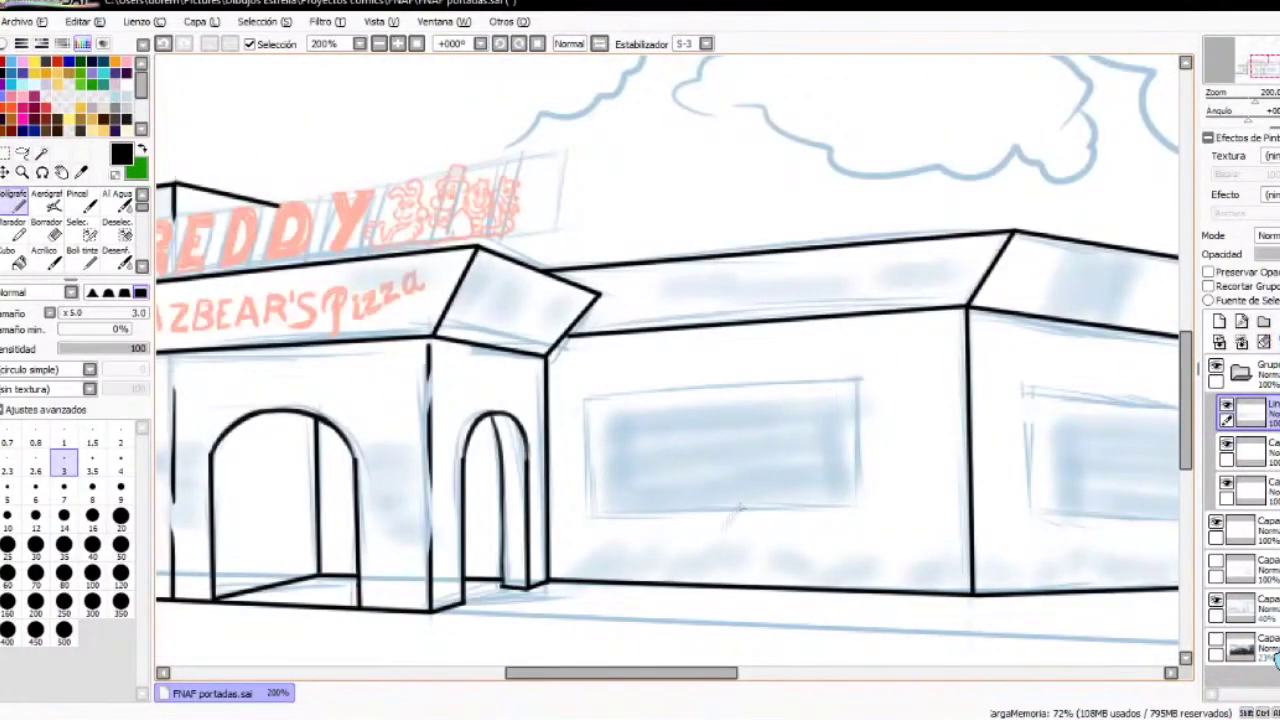
Ink the rectangular outlines of the front wall's window and the side wall's first window
mouse_move(584, 396)
left_mouse_down()
mouse_move(860, 381)
mouse_move(861, 510)
mouse_move(589, 516)
left_mouse_up()
key("ctrl+z")
left_click_drag(650, 673, 723, 673)
mouse_move(706, 382)
left_mouse_down()
mouse_move(713, 510)
mouse_move(980, 521)
mouse_move(976, 418)
mouse_move(707, 382)
left_mouse_up()
scroll(707, 382, "right", 3)
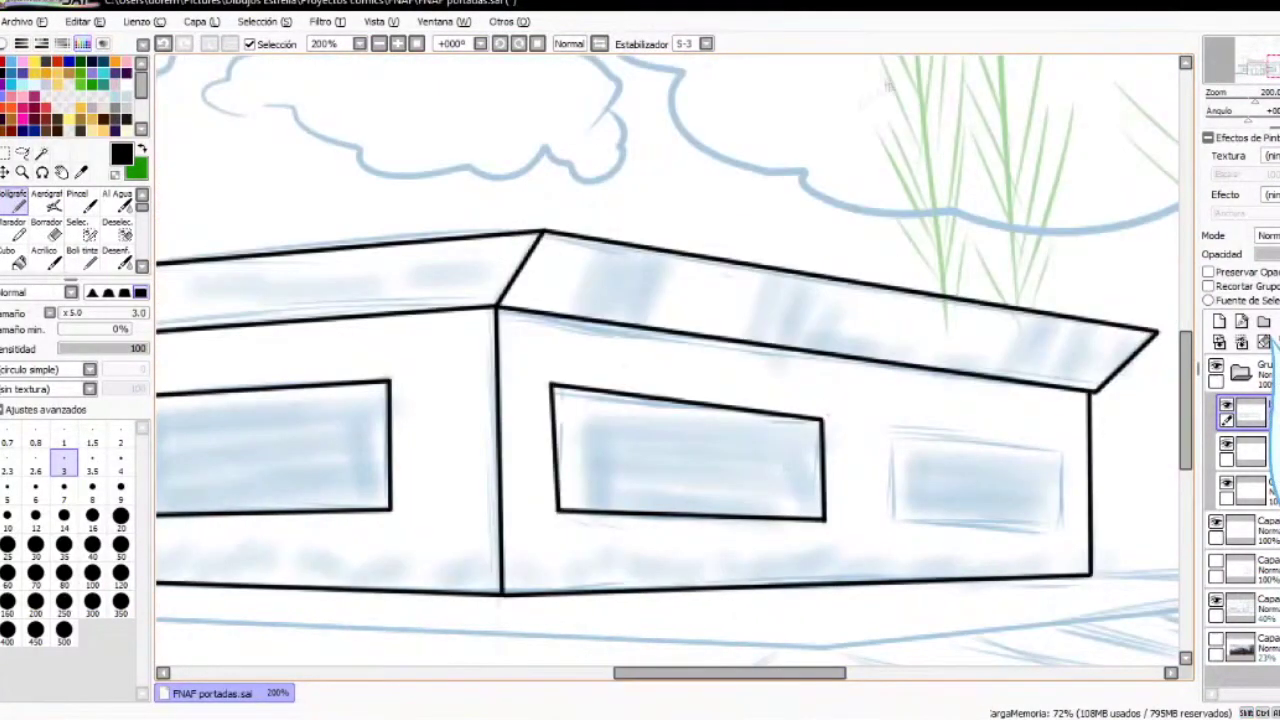
Adjust the side wall's first window with a transform while the canvas view is flipped
key("h")
key("ctrl+t")
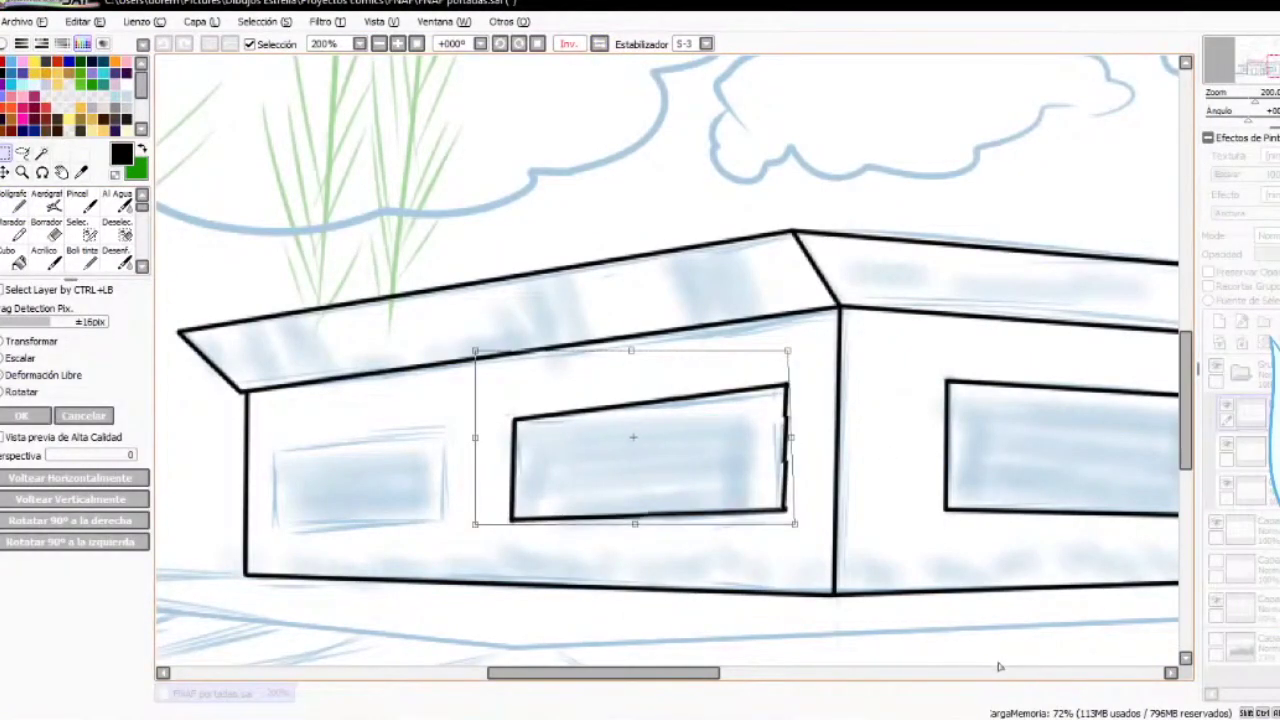
key("Return")
key("h")
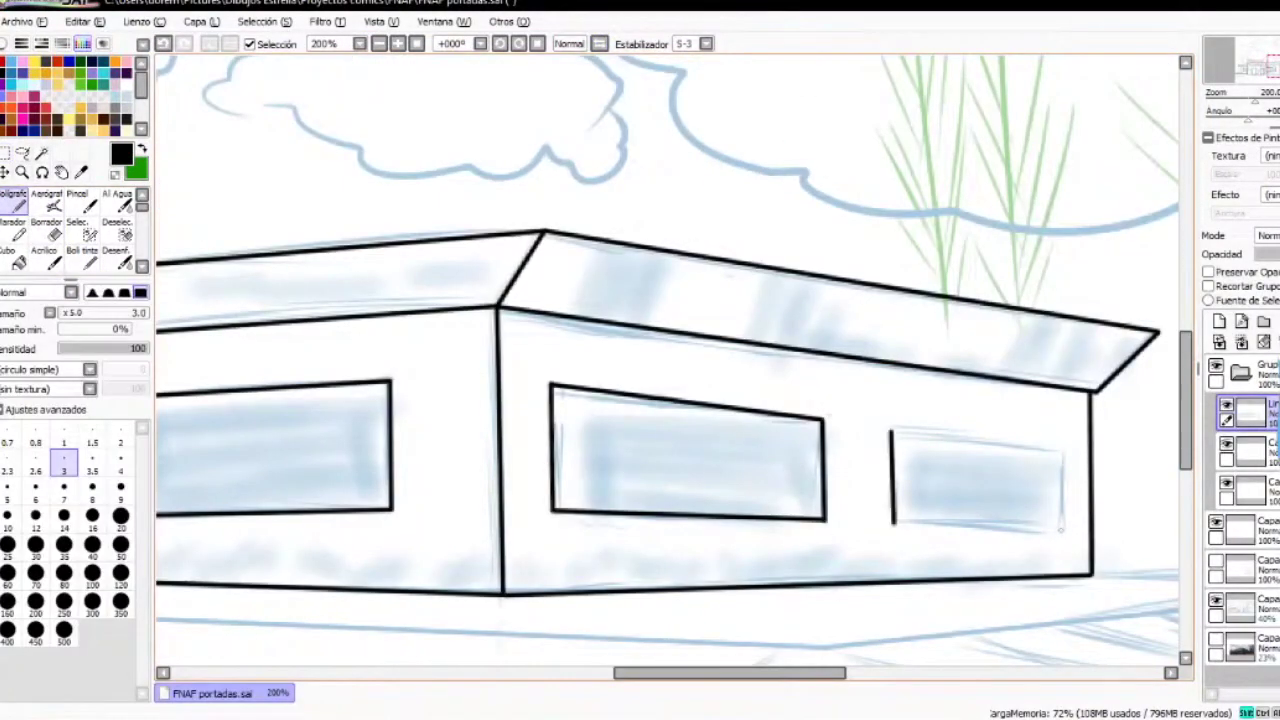
Ink the remaining sides of the small window near the far end of the side wall
left_click(1062, 532, "shift")
left_click(1063, 454, "shift")
left_click(892, 430, "shift")
Ink the sidewalk's edge along the building's front and around the corner beside the side wing
scroll(667, 360, "down", 2)
scroll(667, 360, "left", 5)
scroll(497, 68, "up", 2)
scroll(497, 360, "left", 4)
left_click_drag(460, 673, 671, 673)
left_click(262, 581, "shift")
scroll(667, 360, "down", 1)
scroll(568, 566, "up", 2)
left_click_drag(570, 673, 770, 673)
scroll(601, 510, "down", 2)
left_click(760, 432, "shift")
left_click(1043, 379, "shift")
left_click(799, 378)
left_click(1132, 377, "shift")
key("ctrl+z")
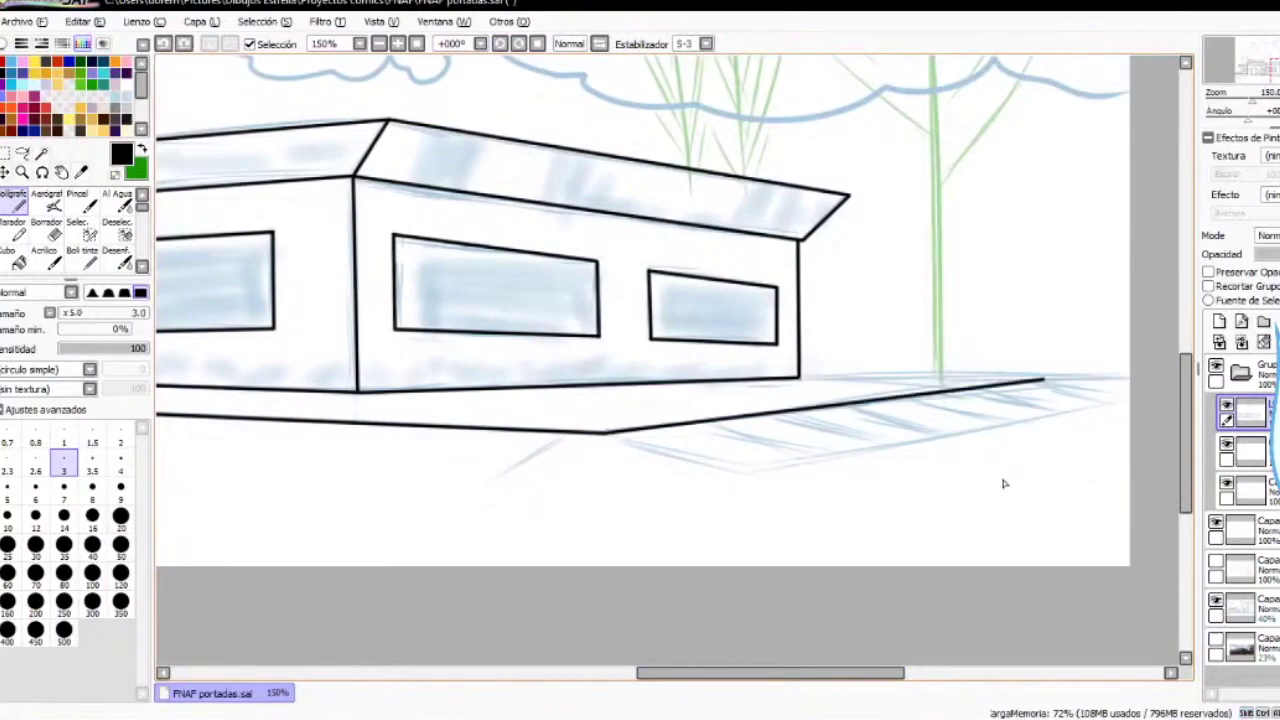
Ink the raised curb in the left foreground, including its top outline and front edge
scroll(1004, 484, "left", 3)
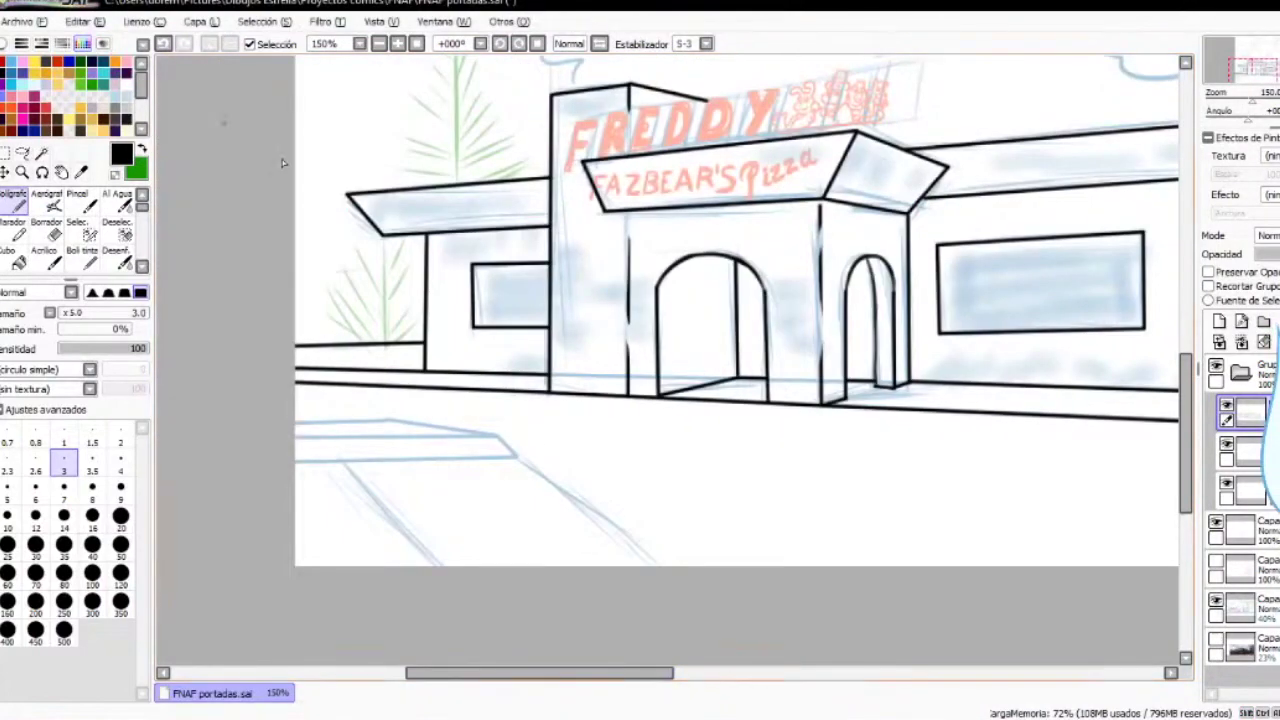
left_click(390, 420, "shift")
left_click(498, 436, "shift")
left_click(517, 457, "shift")
left_click(290, 461, "shift")
left_click(498, 436)
left_click(290, 437, "shift")
Add a new layer and outline the letter F of FREDDY on the sign with a size 2 pen
left_click_drag(540, 673, 590, 673)
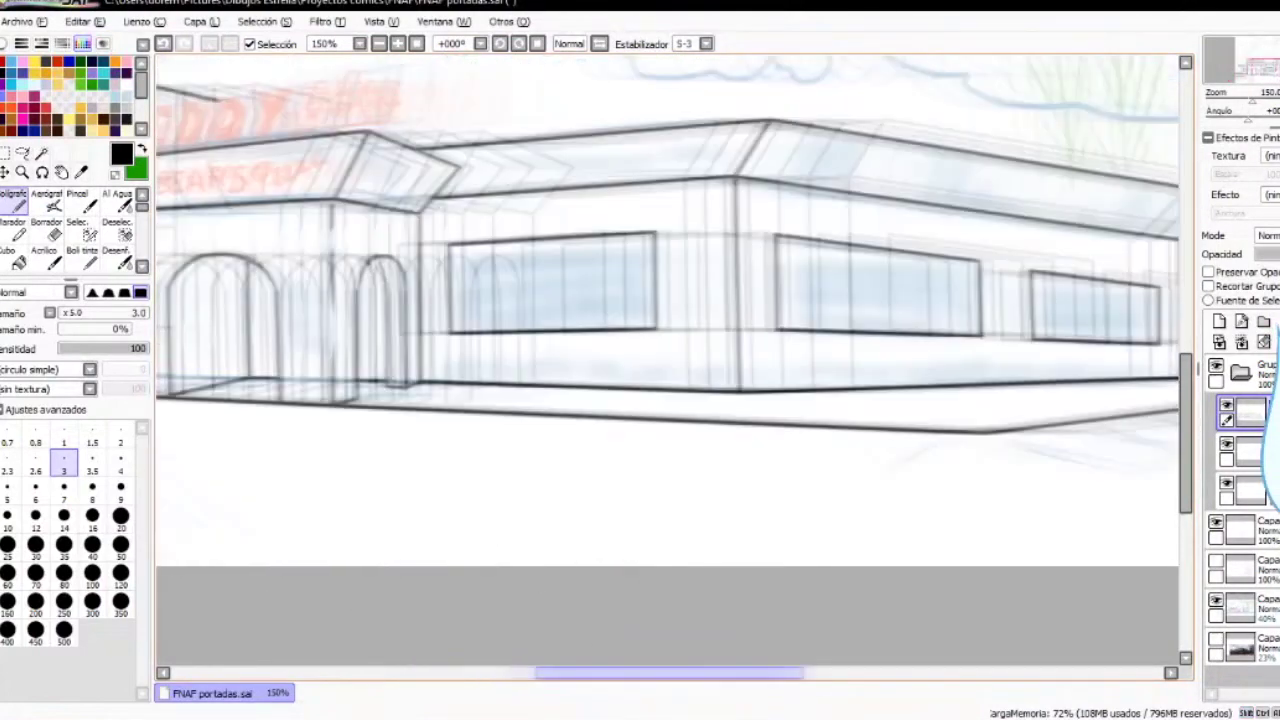
left_click_drag(1186, 433, 1186, 319)
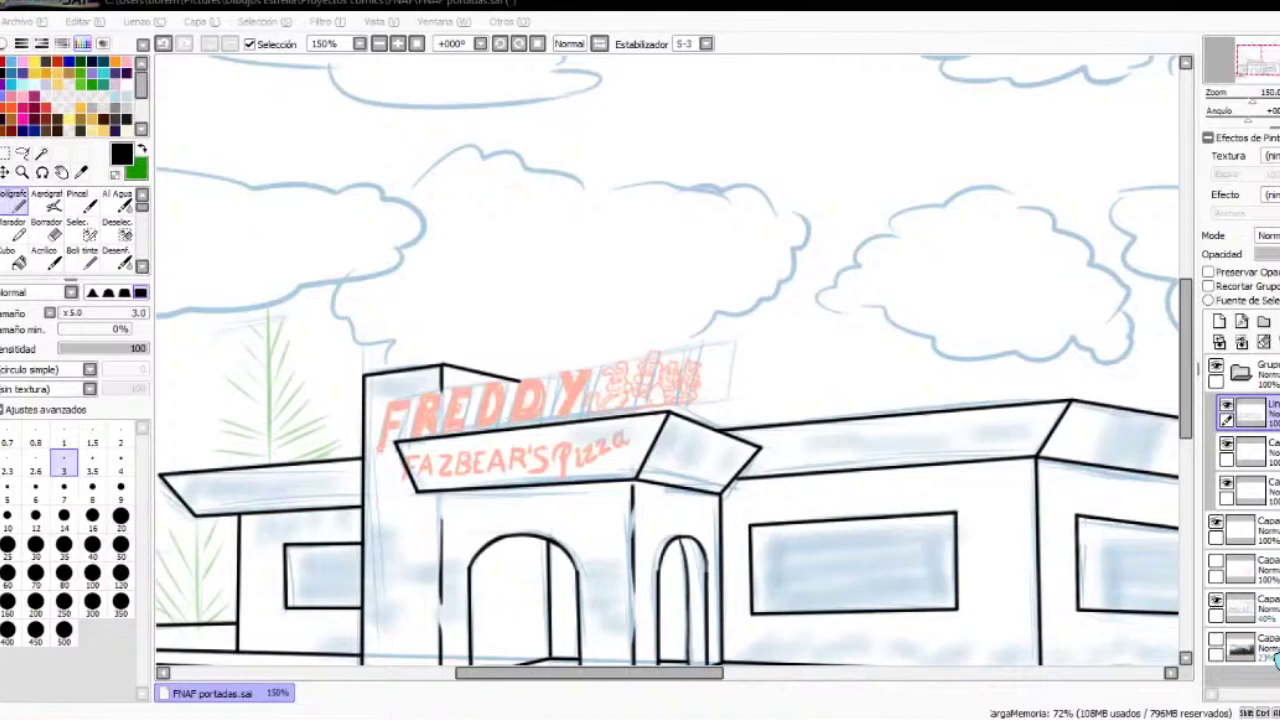
left_click(1219, 321)
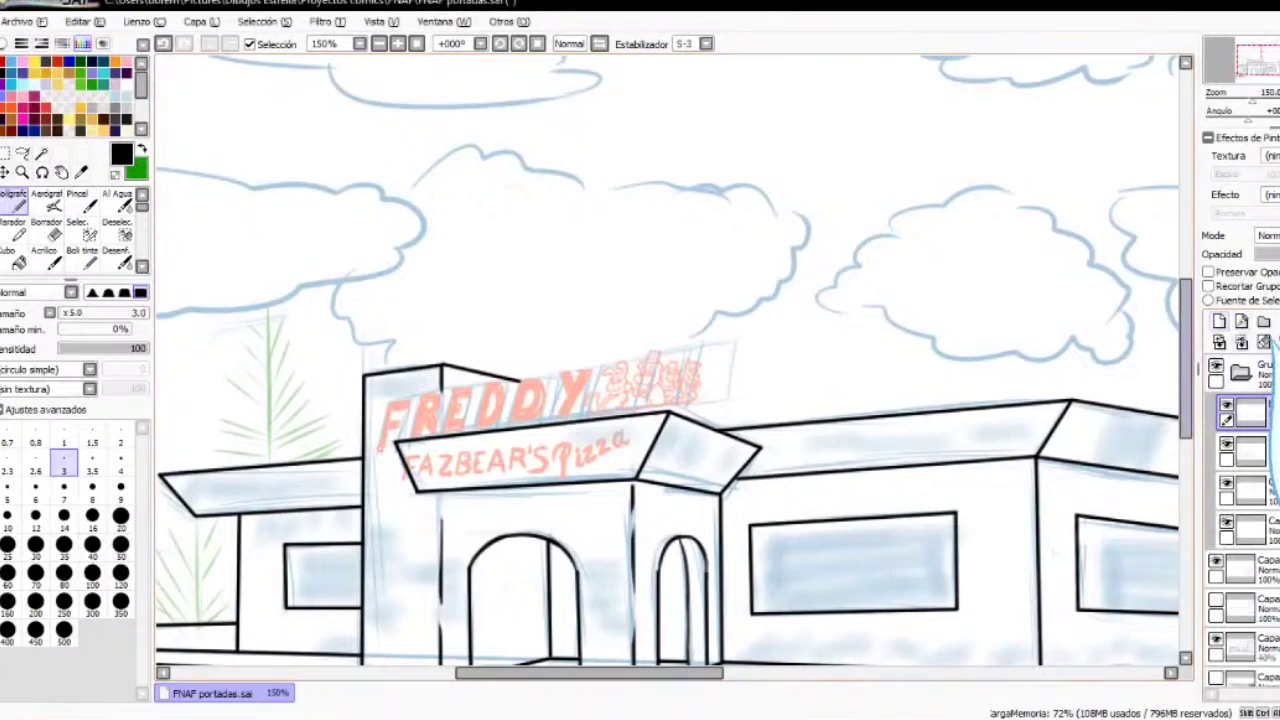
scroll(404, 438, "up", 3)
left_click(120, 442)
mouse_move(335, 470)
left_mouse_down()
mouse_move(362, 342)
mouse_move(425, 365)
mouse_move(336, 472)
left_mouse_up()
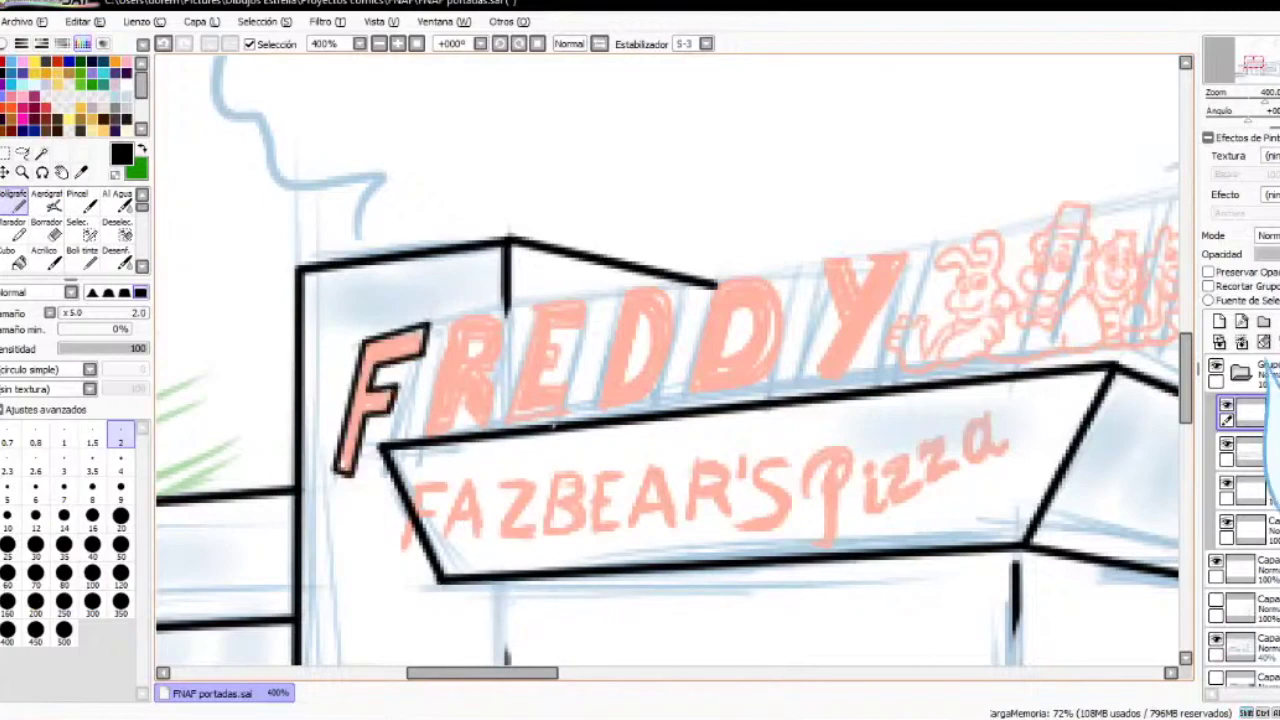
Outline the letters R and E of FREDDY over the pink sketch
mouse_move(430, 434)
left_mouse_down()
mouse_move(496, 318)
mouse_move(458, 370)
left_mouse_up()
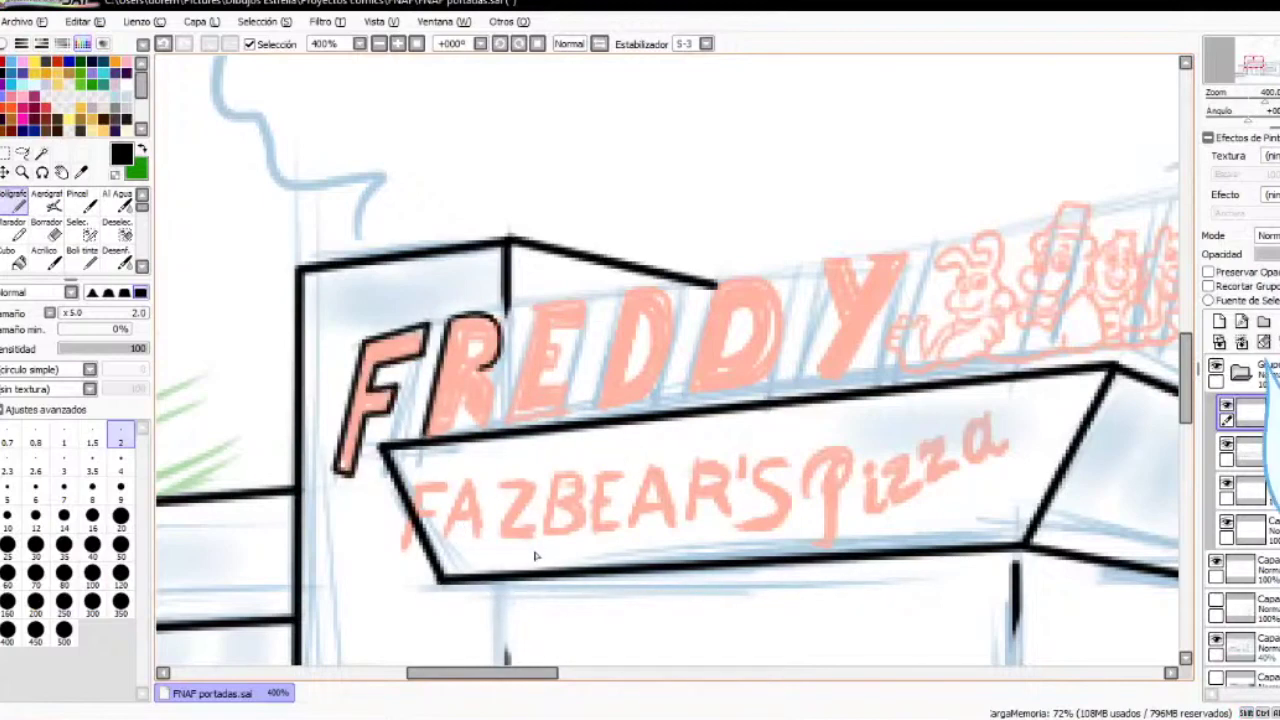
mouse_move(449, 431)
left_mouse_down()
mouse_move(487, 427)
mouse_move(480, 371)
mouse_move(466, 361)
left_mouse_up()
left_click_drag(508, 422, 540, 304)
left_click_drag(540, 304, 587, 300)
key("ctrl+z")
key("ctrl+z")
left_click_drag(508, 422, 540, 306)
mouse_move(540, 306)
left_mouse_down()
mouse_move(587, 301)
mouse_move(506, 424)
left_mouse_up()
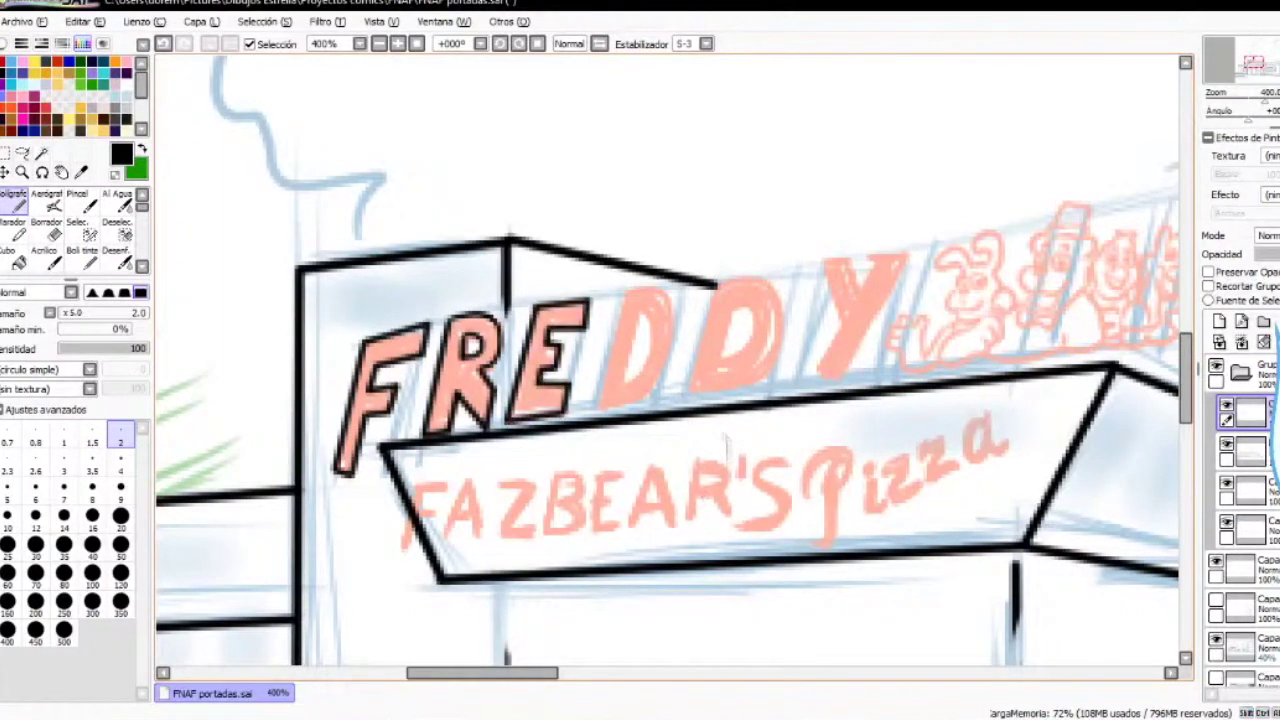
Outline both letters D of FREDDY, including their inner openings
left_click_drag(612, 294, 600, 406)
left_click_drag(636, 313, 628, 368)
key("ctrl+z")
mouse_move(622, 293)
left_mouse_down()
mouse_move(674, 309)
mouse_move(626, 374)
left_mouse_up()
key("ctrl+z")
mouse_move(718, 282)
left_mouse_down()
mouse_move(690, 392)
mouse_move(780, 298)
left_mouse_up()
left_click_drag(736, 306, 722, 358)
left_click_drag(692, 392, 762, 378)
left_click_drag(778, 296, 758, 380)
left_click_drag(742, 304, 726, 360)
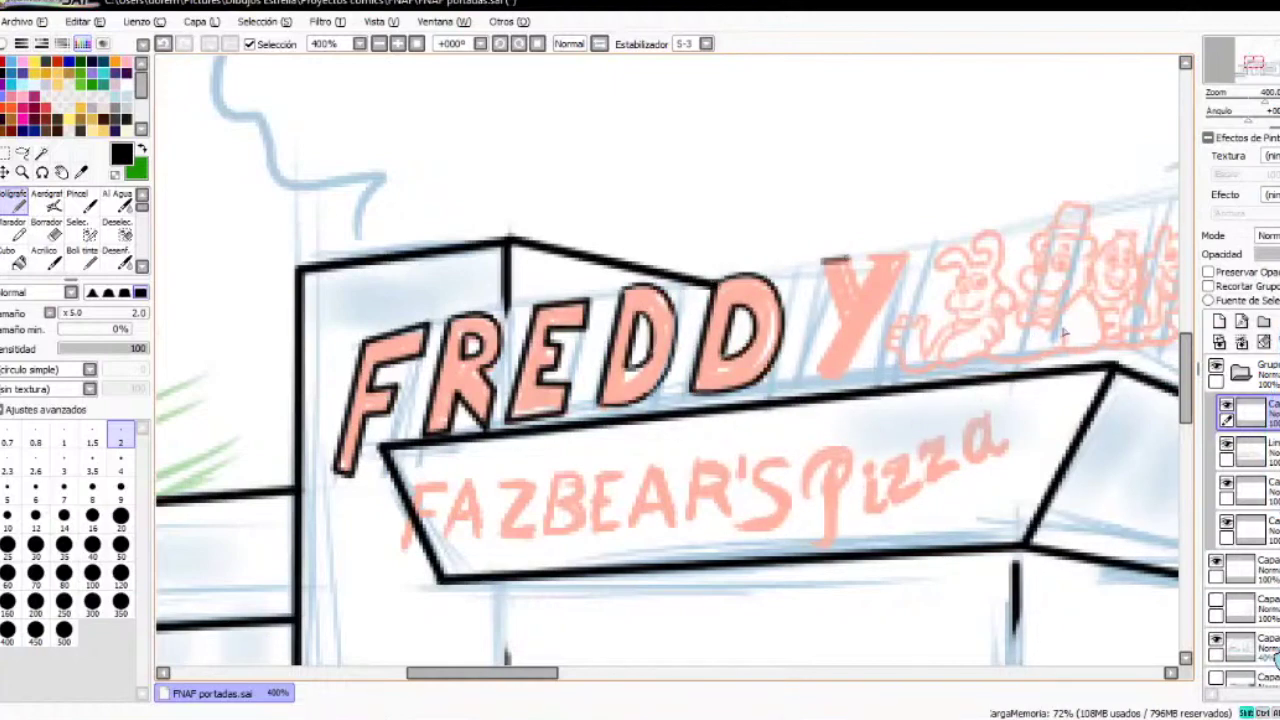
Outline the letter Y of FREDDY with straight strokes
left_click_drag(822, 256, 862, 292)
mouse_move(858, 292)
left_mouse_down()
mouse_move(888, 250)
mouse_move(910, 248)
left_mouse_up()
left_click_drag(910, 250, 846, 378)
left_click_drag(822, 258, 818, 376)
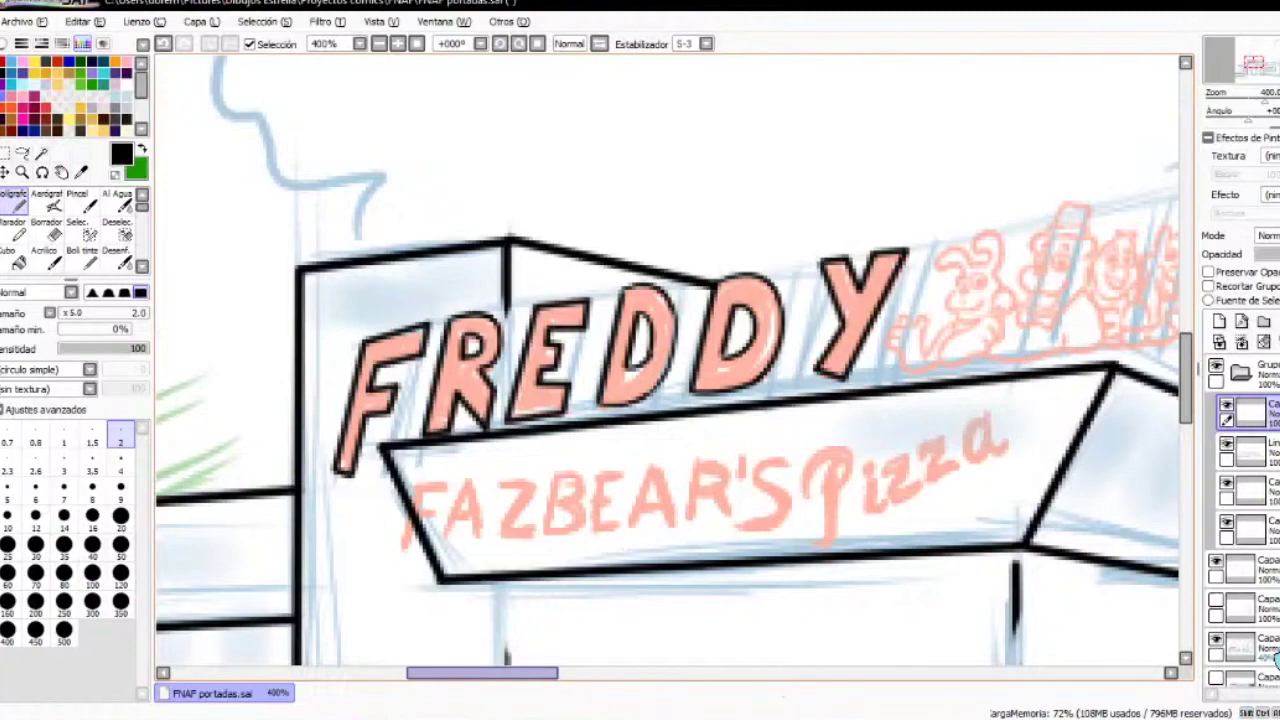
Add offset depth lines beside the F, R and E of FREDDY to give the letters thickness
key("Left")
key("Down")
key("Up")
key("Page_Up")
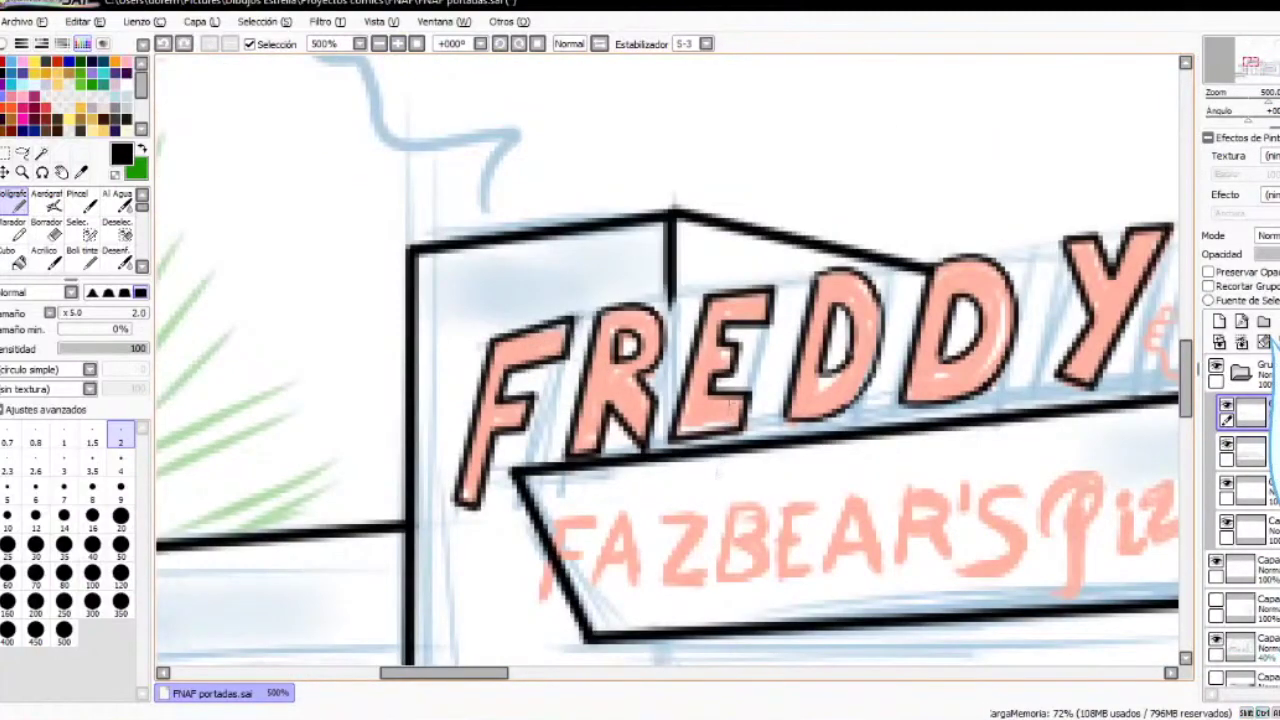
left_click_drag(578, 316, 570, 366)
left_click_drag(570, 364, 514, 380)
left_click_drag(508, 436, 480, 512)
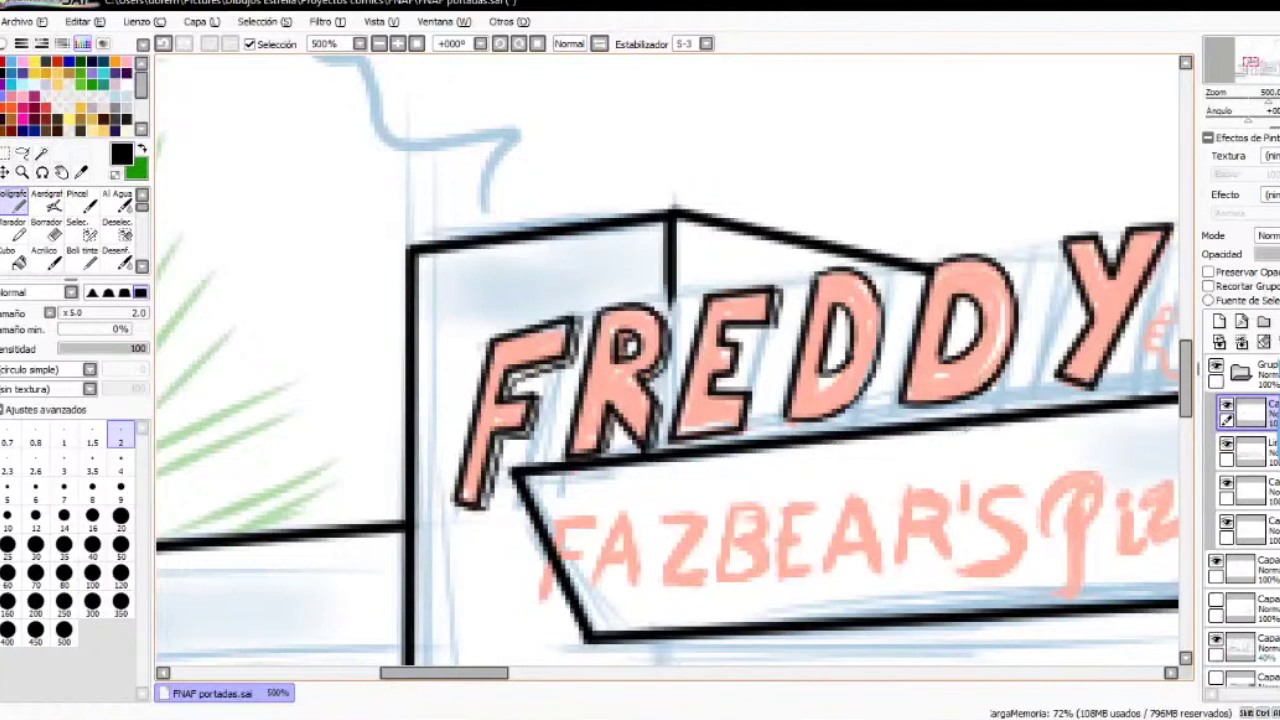
left_click_drag(744, 344, 716, 384)
key("ctrl+z")
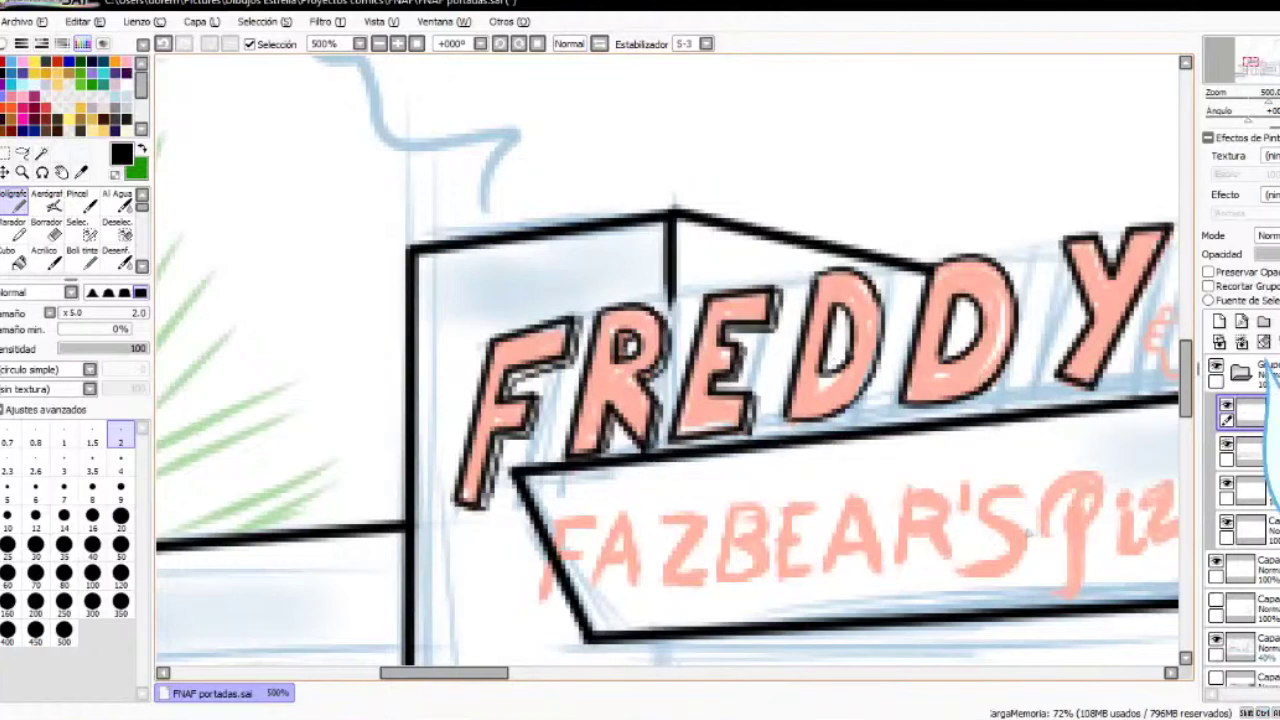
Add matching depth lines beside the two Ds and the Y of FREDDY
left_click_drag(892, 274, 866, 390)
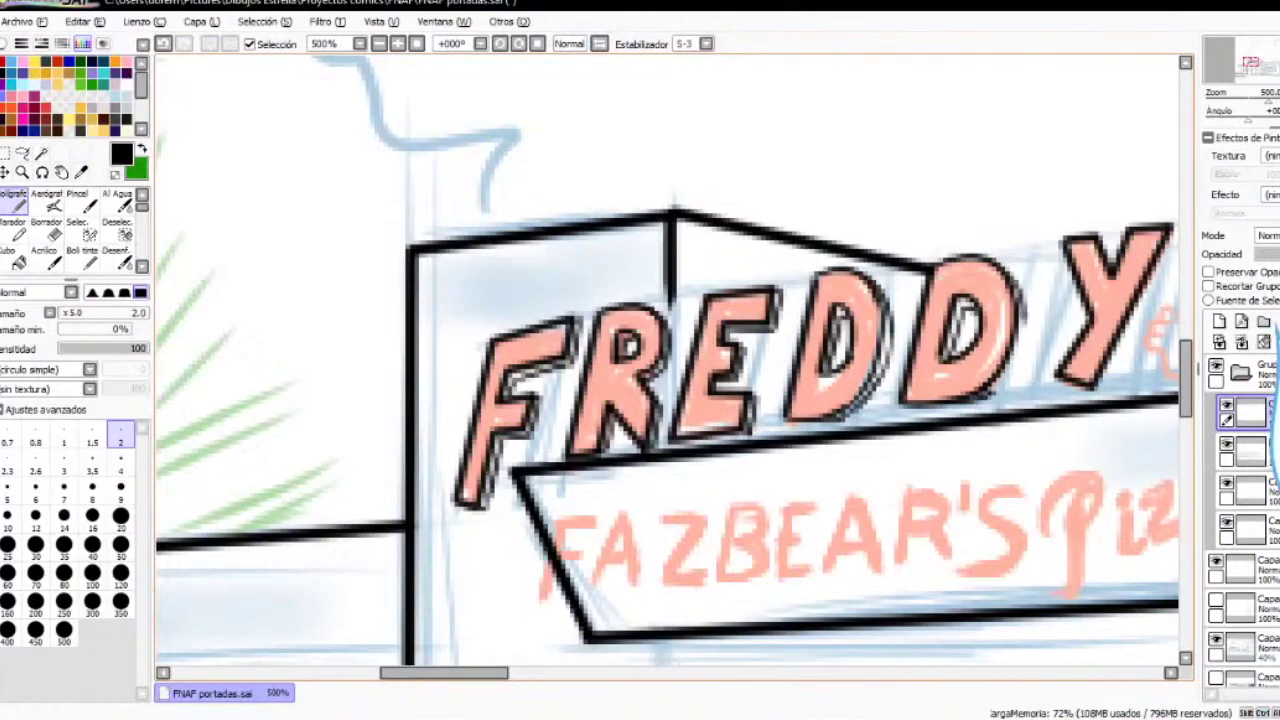
left_click_drag(1024, 314, 984, 394)
left_click_drag(444, 673, 497, 673)
left_click_drag(692, 234, 710, 266)
left_click_drag(769, 236, 694, 389)
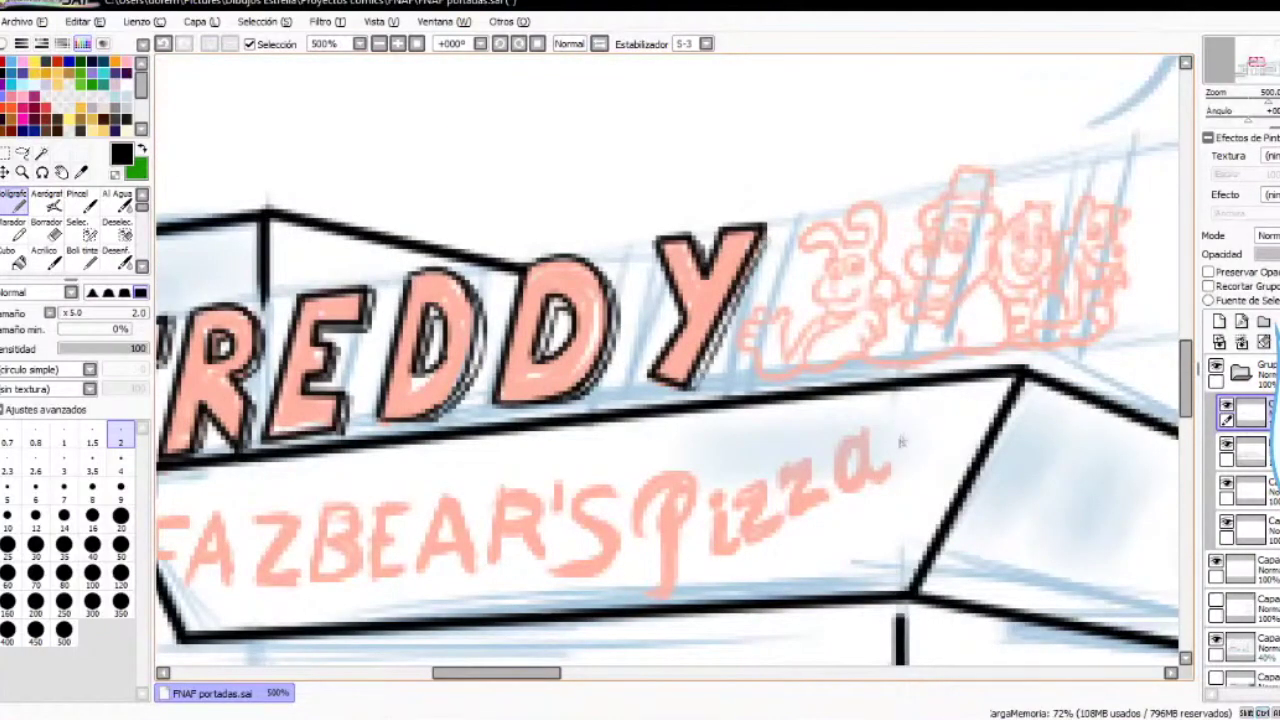
Ink the head of the rabbit mascot beside the FREDDY lettering with a size 2 pen, including face and ears
scroll(909, 426, "right", 2)
key("bracketright")
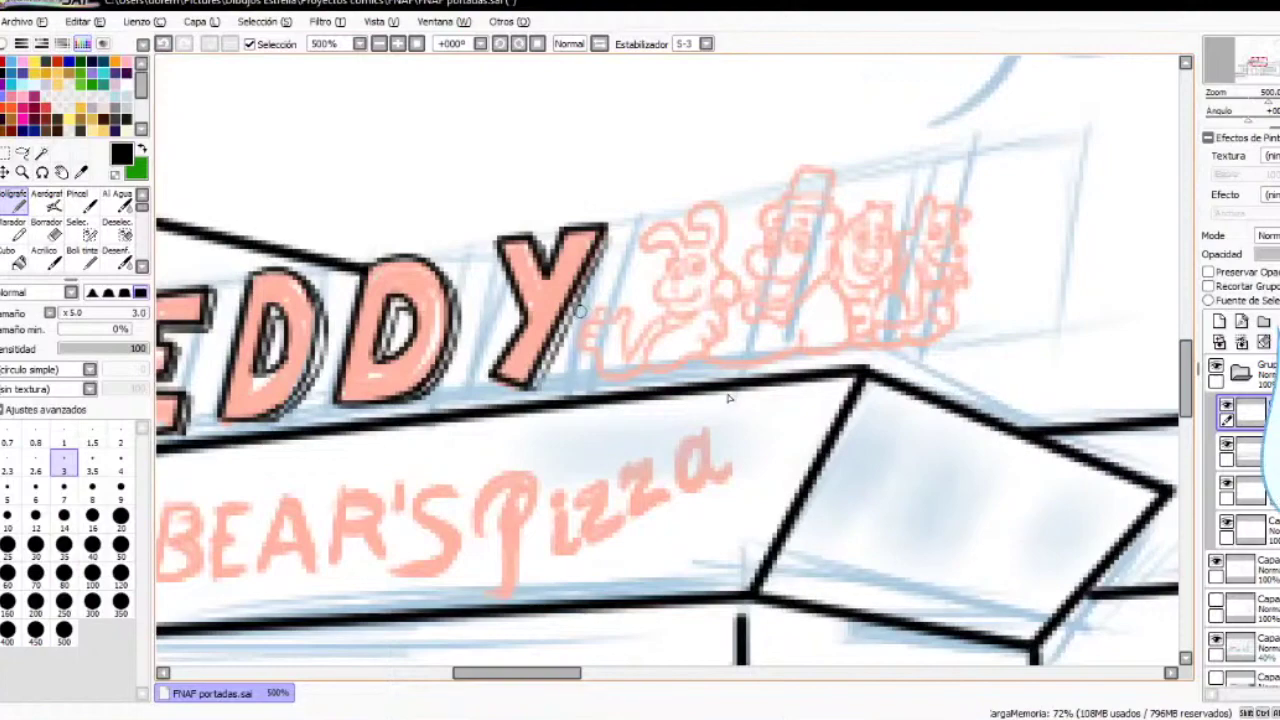
scroll(729, 398, "up", 3)
key("bracketleft")
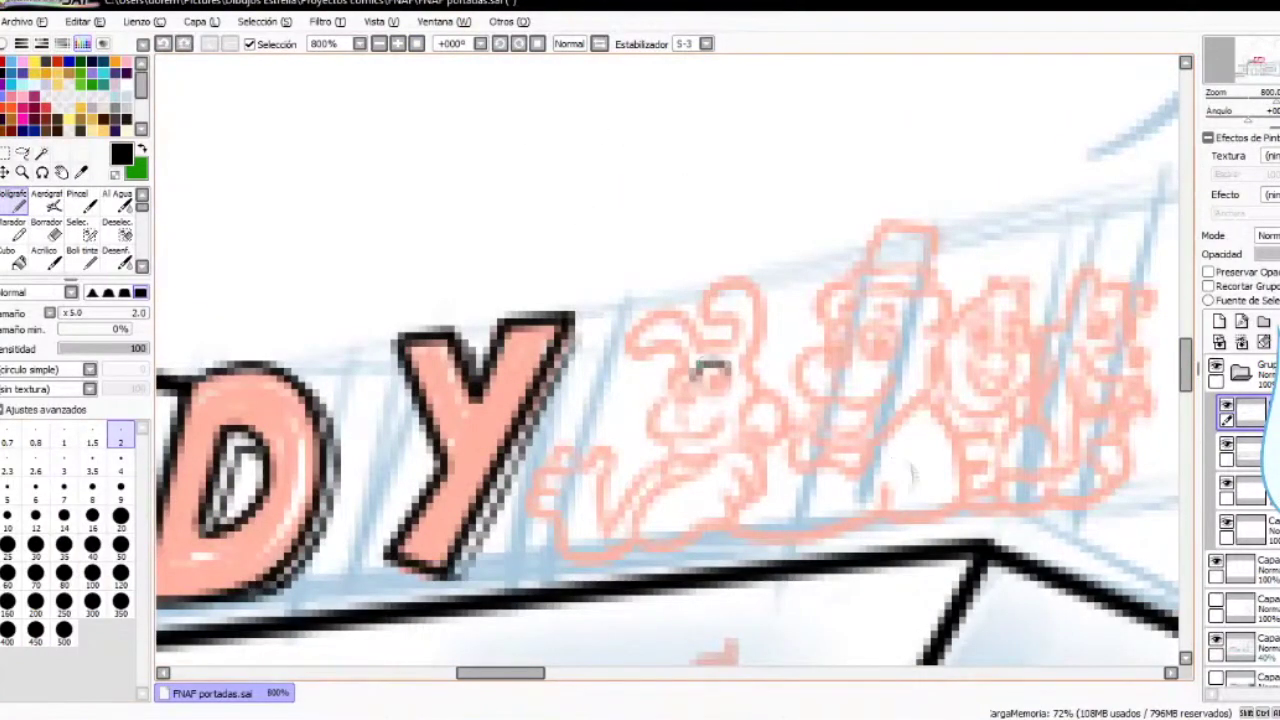
mouse_move(682, 394)
left_mouse_down()
mouse_move(692, 438)
mouse_move(718, 412)
left_mouse_up()
key("ctrl+z")
left_click_drag(682, 358, 634, 336)
left_click_drag(634, 336, 692, 346)
mouse_move(698, 343)
left_mouse_down()
mouse_move(738, 322)
mouse_move(752, 358)
left_mouse_up()
left_click_drag(752, 356, 764, 392)
left_click_drag(670, 443, 714, 456)
left_click_drag(748, 418, 768, 440)
Ink the rabbit mascot's reclining body, arm, legs and foot
left_click_drag(668, 460, 608, 526)
left_click_drag(612, 456, 532, 486)
left_click_drag(602, 472, 607, 530)
left_click_drag(532, 488, 638, 545)
left_click_drag(744, 445, 660, 550)
mouse_move(690, 460)
left_mouse_down()
mouse_move(750, 520)
mouse_move(495, 520)
left_mouse_up()
Ink the bear mascot with its top hat, face, bow tie and body
left_click_drag(610, 325, 640, 360)
mouse_move(575, 340)
left_mouse_down()
mouse_move(598, 322)
mouse_move(605, 370)
left_mouse_up()
left_click_drag(576, 310, 648, 312)
mouse_move(595, 292)
left_mouse_down()
mouse_move(686, 284)
mouse_move(690, 262)
mouse_move(566, 326)
left_mouse_up()
left_click_drag(682, 294, 700, 340)
mouse_move(572, 345)
left_mouse_down()
mouse_move(598, 410)
mouse_move(690, 345)
left_mouse_up()
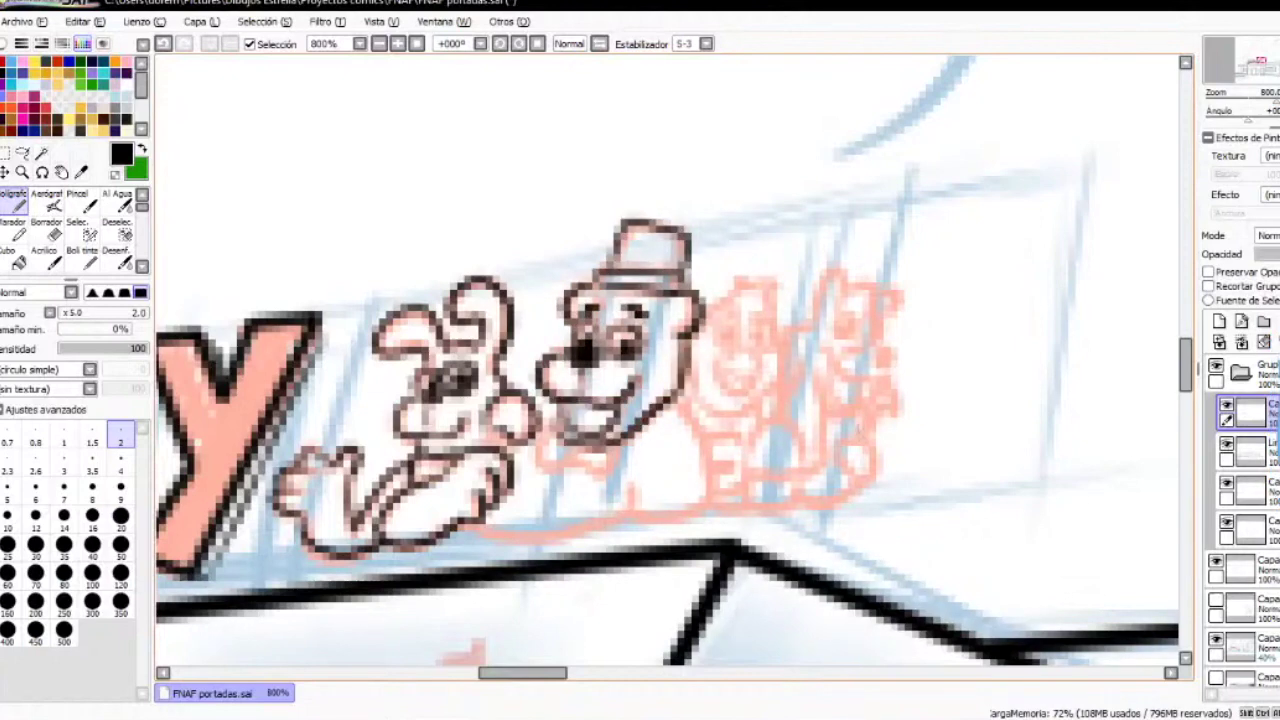
left_click_drag(535, 435, 630, 472)
mouse_move(470, 528)
left_mouse_down()
mouse_move(636, 518)
mouse_move(692, 426)
left_mouse_up()
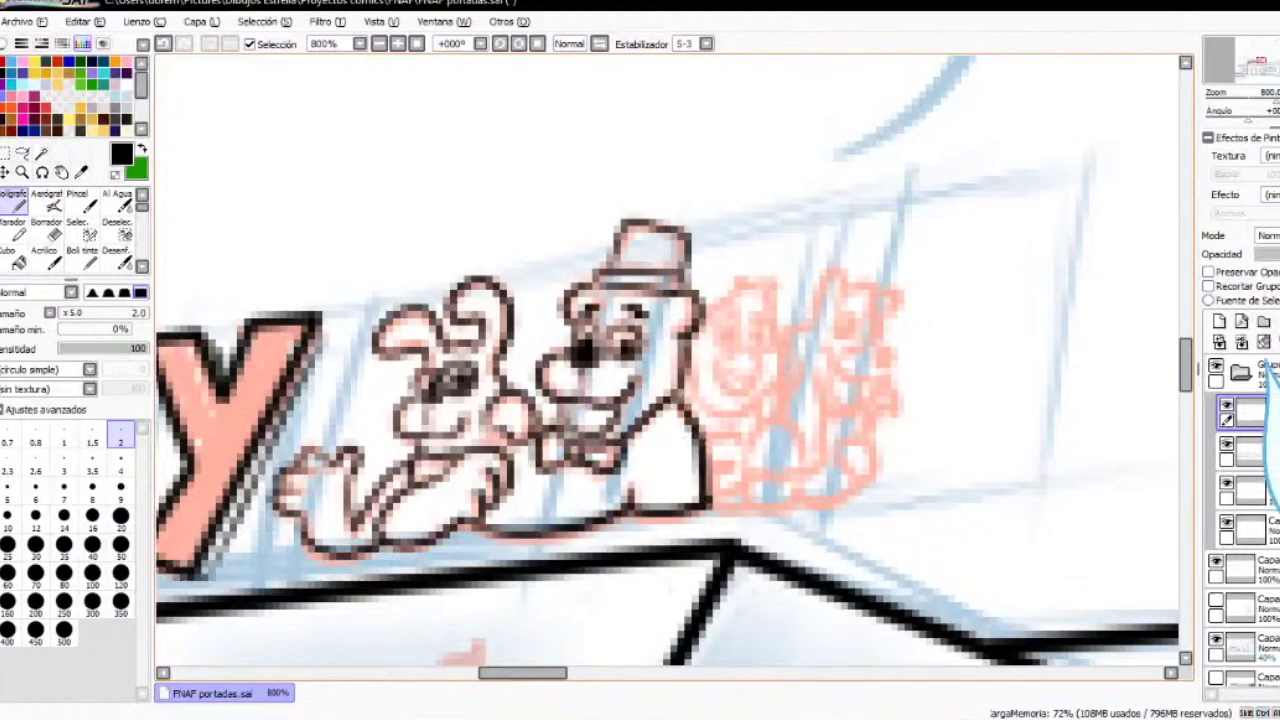
Ink the third mascot's face, body and arm beside the bear
mouse_move(715, 350)
left_mouse_down()
mouse_move(760, 400)
mouse_move(778, 312)
mouse_move(766, 330)
left_mouse_up()
left_click_drag(720, 290, 690, 410)
mouse_move(690, 360)
left_mouse_down()
mouse_move(780, 420)
mouse_move(800, 490)
mouse_move(710, 515)
left_mouse_up()
left_click_drag(756, 406, 772, 427)
left_click_drag(702, 432, 735, 441)
left_click_drag(706, 466, 728, 466)
Ink the head of the last mascot, including its pointed ears, eyes, snout and the raised hook
left_click_drag(812, 316, 850, 266)
left_click_drag(880, 348, 896, 362)
left_click_drag(828, 306, 854, 346)
mouse_move(848, 340)
left_mouse_down()
mouse_move(888, 358)
mouse_move(848, 340)
left_mouse_up()
left_click_drag(858, 314, 872, 330)
left_click_drag(856, 312, 890, 346)
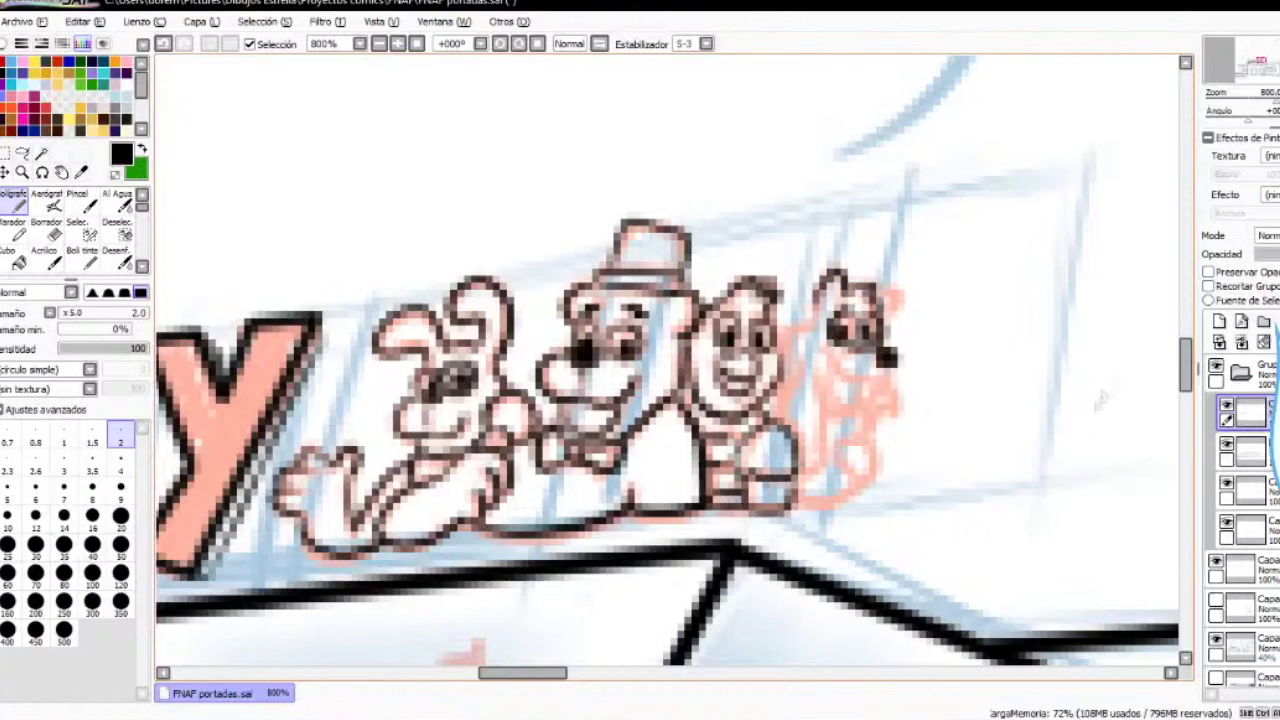
left_click_drag(866, 300, 904, 306)
left_click_drag(778, 330, 822, 306)
left_click_drag(822, 352, 892, 372)
left_click_drag(872, 368, 898, 388)
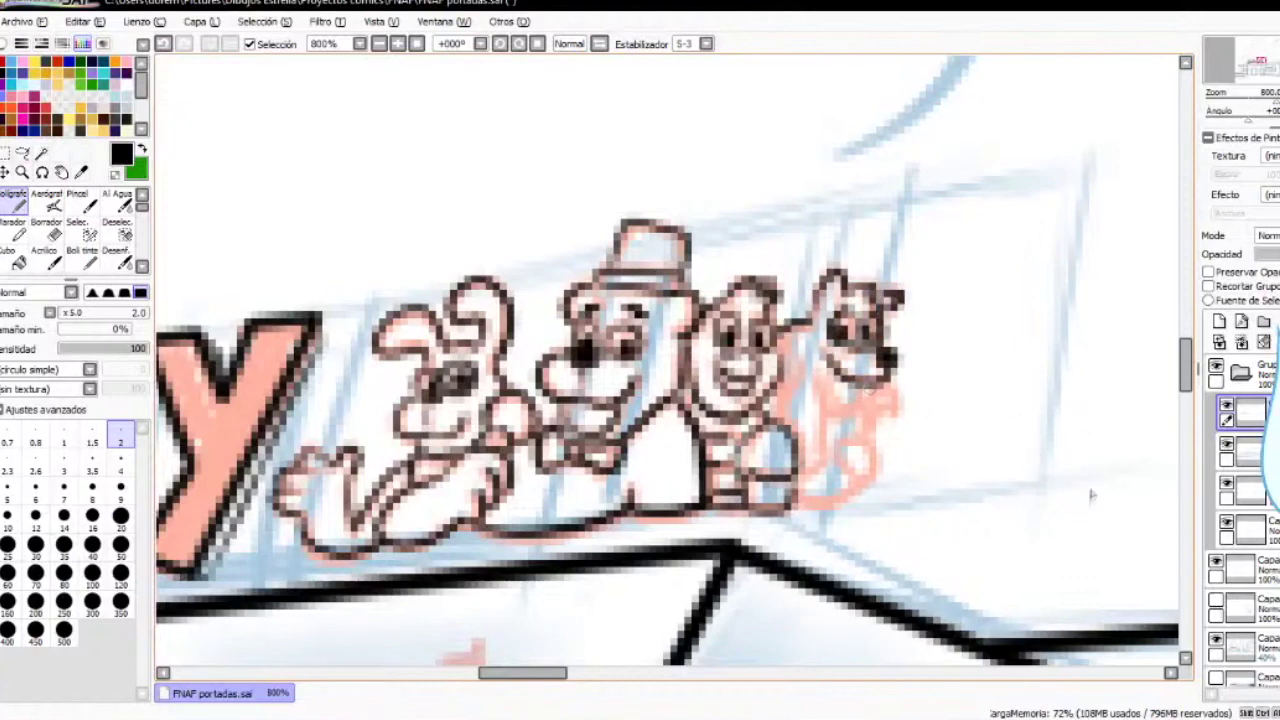
Ink the last mascot's body, arms and legs down to the base of the group
left_click_drag(812, 358, 786, 376)
left_click_drag(818, 388, 894, 392)
left_click_drag(804, 414, 832, 480)
left_click_drag(836, 480, 869, 441)
mouse_move(896, 390)
left_mouse_down()
mouse_move(866, 444)
mouse_move(790, 506)
left_mouse_up()
left_click_drag(868, 476, 800, 508)
left_click_drag(786, 340, 798, 352)
Outline the letters F, A and Z of FAZBEAR'S on the sign's front panel
left_click(379, 44)
left_click(379, 44)
scroll(668, 360, "down", 2)
scroll(594, 455, "down", 2)
left_click_drag(594, 455, 594, 212)
left_click_drag(869, 481, 931, 633)
scroll(931, 633, "up", 2)
scroll(930, 634, "down", 3)
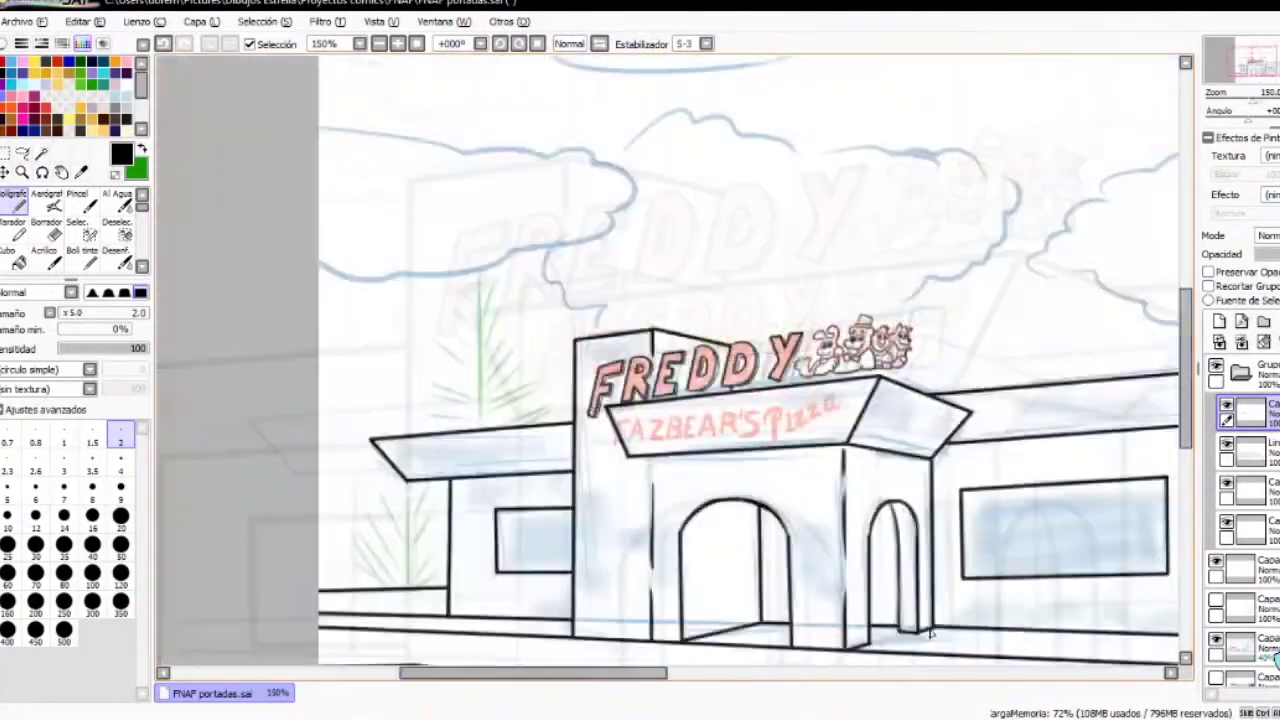
scroll(805, 591, "up", 4)
left_click_drag(572, 374, 624, 368)
left_click_drag(570, 404, 560, 460)
left_click_drag(640, 368, 665, 448)
mouse_move(638, 370)
left_mouse_down()
mouse_move(606, 450)
mouse_move(660, 428)
left_mouse_up()
left_click_drag(678, 380, 734, 372)
mouse_move(714, 388)
left_mouse_down()
mouse_move(682, 446)
mouse_move(702, 432)
left_mouse_up()
left_click_drag(702, 432, 730, 442)
Outline the letters B, E and A in the middle of FAZBEAR'S
mouse_move(758, 409)
left_mouse_down()
mouse_move(536, 409)
mouse_move(520, 440)
left_mouse_up()
left_click_drag(530, 362, 540, 404)
mouse_move(542, 402)
left_mouse_down()
mouse_move(530, 442)
mouse_move(536, 432)
left_mouse_up()
left_click_drag(584, 366, 577, 436)
mouse_move(582, 367)
left_mouse_down()
mouse_move(620, 362)
mouse_move(592, 394)
left_mouse_up()
left_click_drag(594, 396, 592, 416)
left_click_drag(578, 437, 618, 432)
left_click_drag(651, 354, 621, 432)
key("ctrl+z")
left_click_drag(650, 354, 628, 434)
mouse_move(662, 356)
left_mouse_down()
mouse_move(686, 434)
mouse_move(672, 408)
mouse_move(694, 428)
left_mouse_up()
Outline the R, apostrophe and final S of FAZBEAR'S
left_click_drag(700, 352, 704, 400)
mouse_move(716, 396)
left_mouse_down()
mouse_move(756, 426)
mouse_move(714, 402)
left_mouse_up()
left_click_drag(716, 400, 756, 421)
key("ctrl+z")
left_click_drag(710, 362, 710, 384)
left_click_drag(821, 350, 764, 428)
left_click_drag(760, 430, 804, 437)
mouse_move(824, 348)
left_mouse_down()
mouse_move(796, 367)
mouse_move(802, 437)
left_mouse_up()
key("ctrl+z")
Outline the word Pizza on the sign's front panel, redrawing the P until its curve fits the sketch
mouse_move(851, 372)
left_mouse_down()
mouse_move(595, 372)
mouse_move(620, 347)
left_mouse_up()
key("ctrl+z")
left_click_drag(598, 392, 646, 345)
left_click_drag(617, 354, 600, 454)
key("ctrl+z")
left_click_drag(642, 334, 628, 402)
left_click_drag(629, 394, 602, 456)
mouse_move(624, 348)
left_mouse_down()
mouse_move(626, 378)
mouse_move(664, 412)
left_mouse_up()
left_click_drag(690, 360, 734, 380)
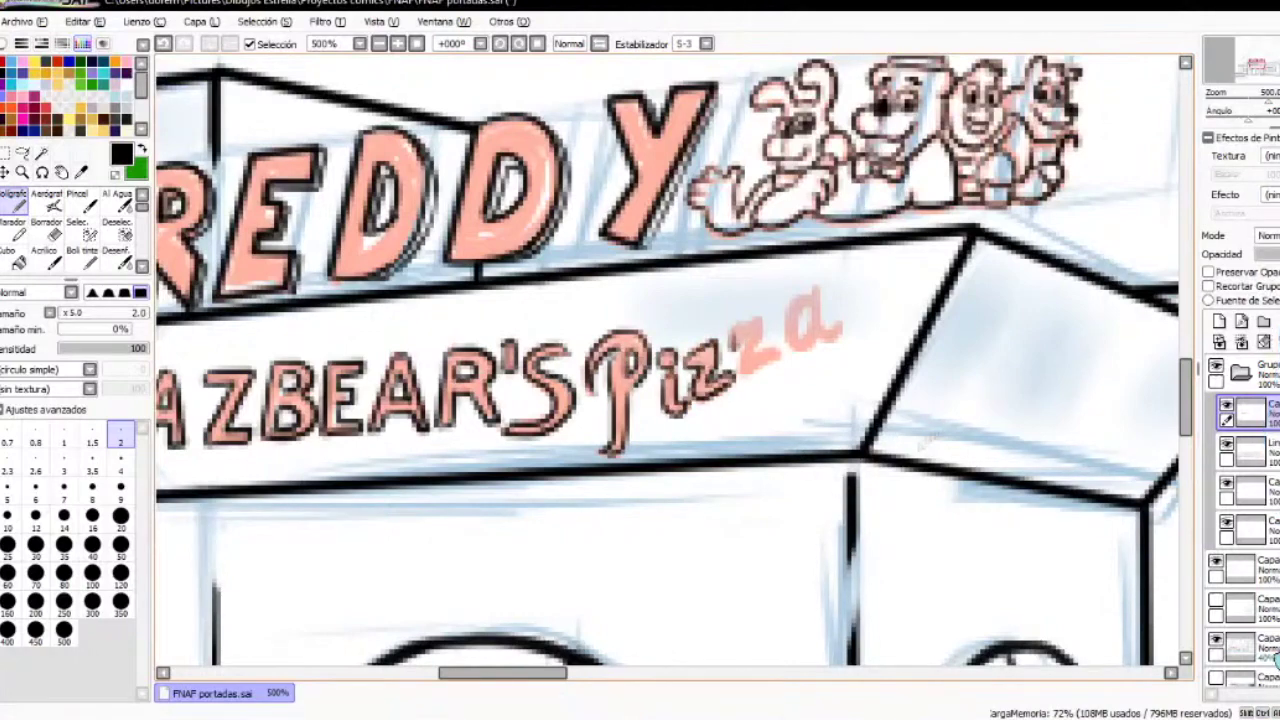
left_click_drag(736, 334, 786, 352)
left_click_drag(820, 300, 800, 340)
left_click_drag(834, 298, 844, 346)
Ink the foreground character's spiky hair, ear and jawline over the pink sketch with a size 7 pen
scroll(909, 521, "down", 8)
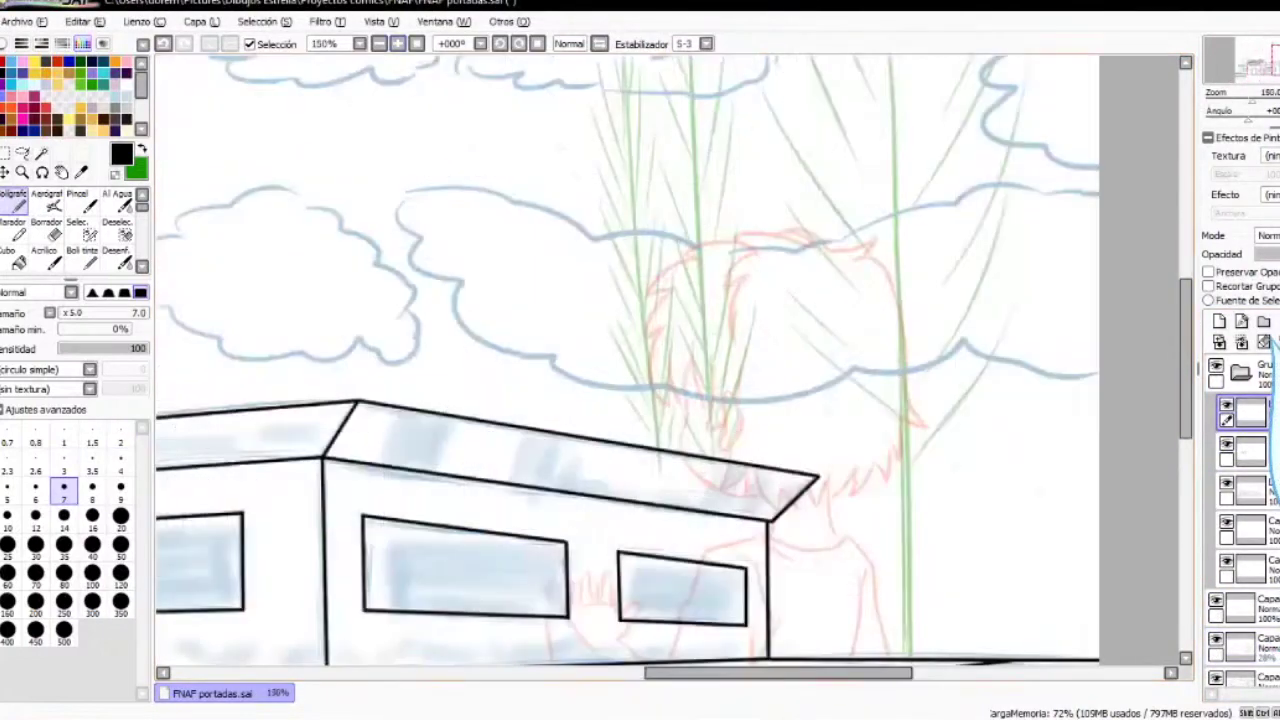
scroll(889, 287, "down", 2)
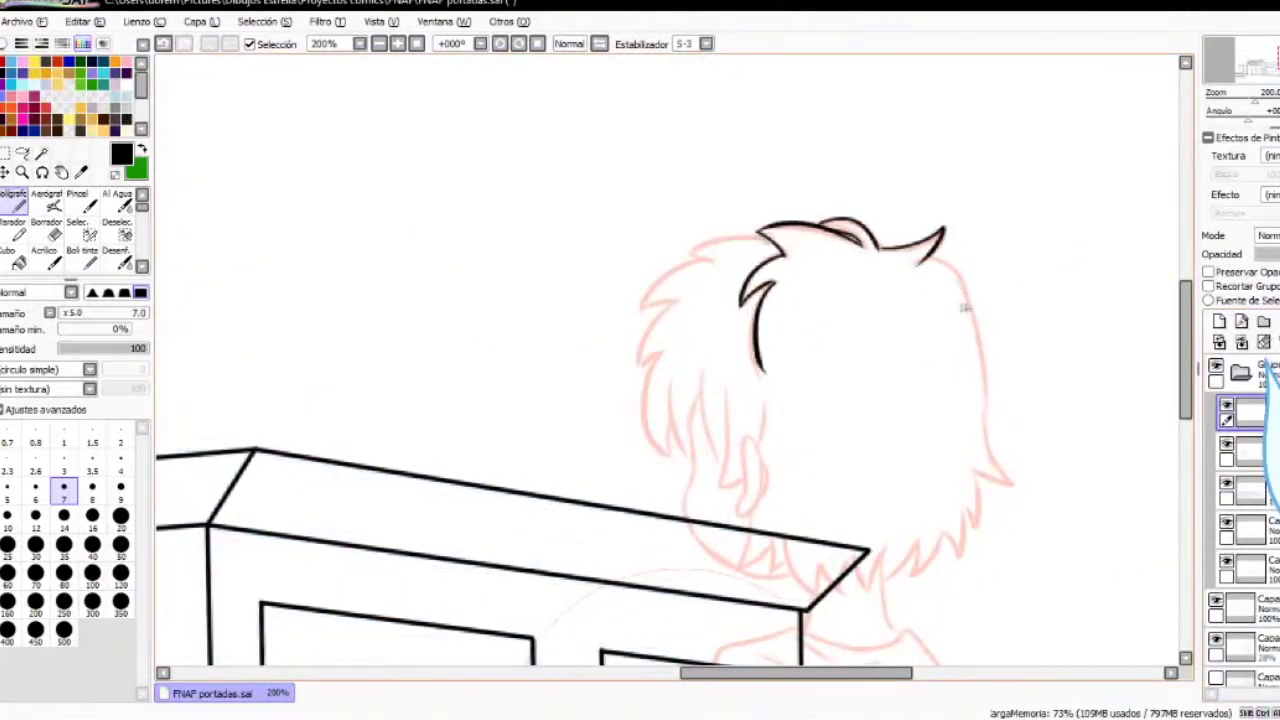
left_click_drag(765, 240, 638, 312)
left_click_drag(676, 298, 632, 373)
scroll(667, 360, "down", 3)
left_click_drag(648, 219, 666, 305)
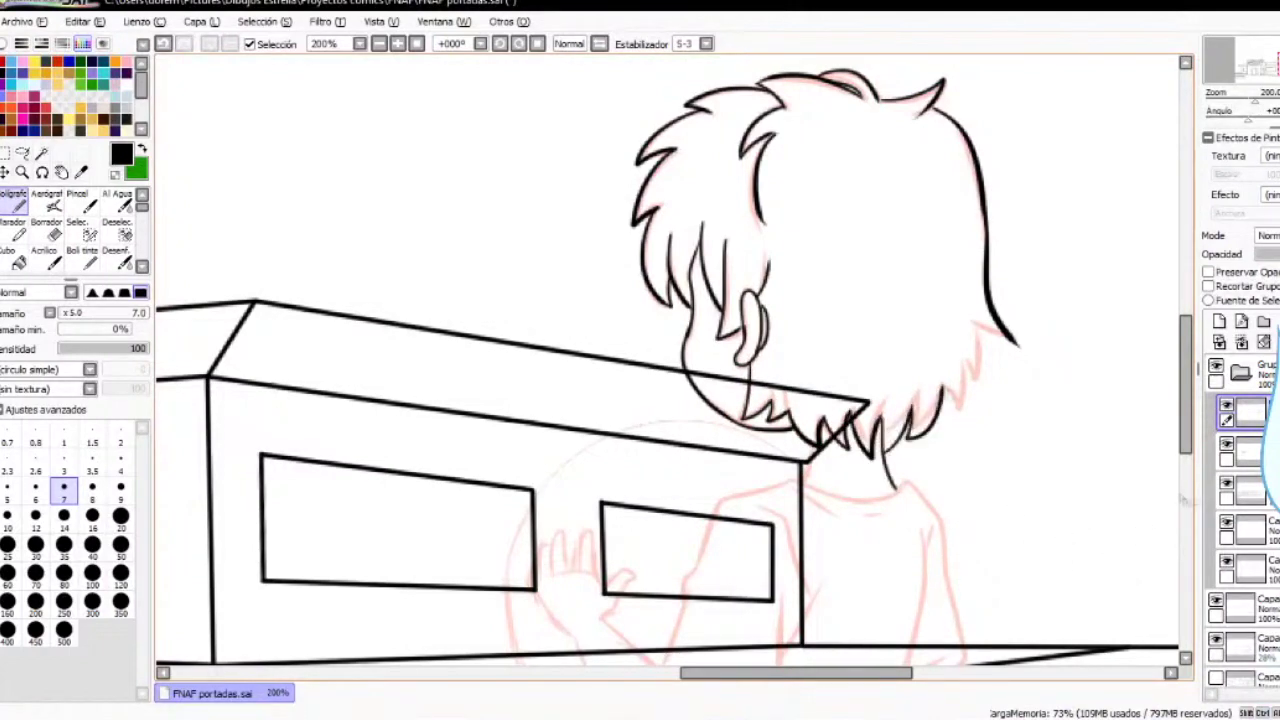
Ink the character's neckline, shoulders, raised hand and bent forearm over the pink sketch
scroll(667, 360, "down", 6)
left_click_drag(803, 326, 868, 348)
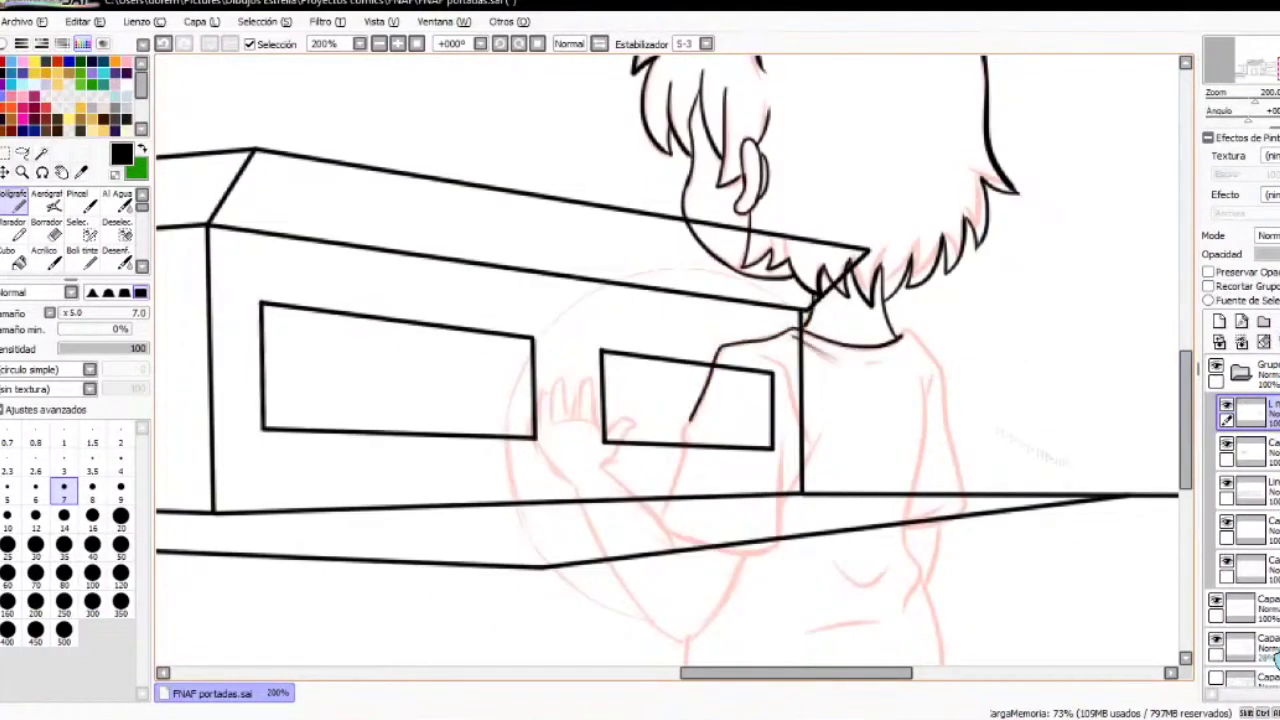
left_click_drag(551, 420, 567, 398)
scroll(784, 437, "down", 3)
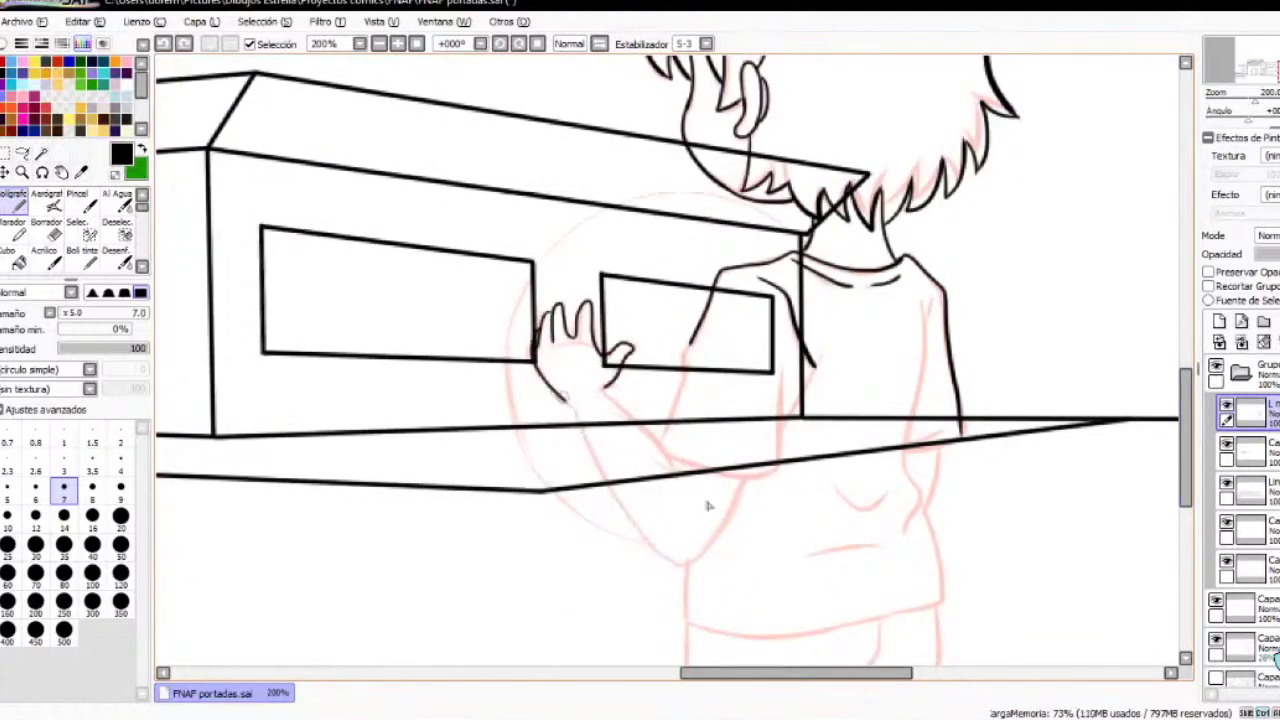
left_click_drag(628, 424, 678, 474)
left_click_drag(726, 520, 684, 566)
Ink the raised arm's short sleeve and the fold lines near the armpit, redoing the cuff stroke
scroll(888, 603, "up", 1)
left_click_drag(697, 345, 656, 490)
mouse_move(656, 490)
left_mouse_down()
mouse_move(810, 540)
mouse_move(830, 525)
left_mouse_up()
key("ctrl+z")
left_click_drag(845, 354, 837, 516)
left_click_drag(905, 350, 848, 444)
Ink the shirt's sides and torso folds, along with the lowered arm and its sleeve
scroll(920, 400, "down", 6)
left_click_drag(695, 492, 697, 580)
left_click_drag(917, 376, 987, 388)
left_click_drag(874, 482, 984, 462)
scroll(980, 430, "up", 7)
left_click_drag(1053, 284, 1030, 500)
scroll(1040, 430, "down", 6)
left_click_drag(1026, 347, 1023, 480)
left_click_drag(1075, 350, 1078, 585)
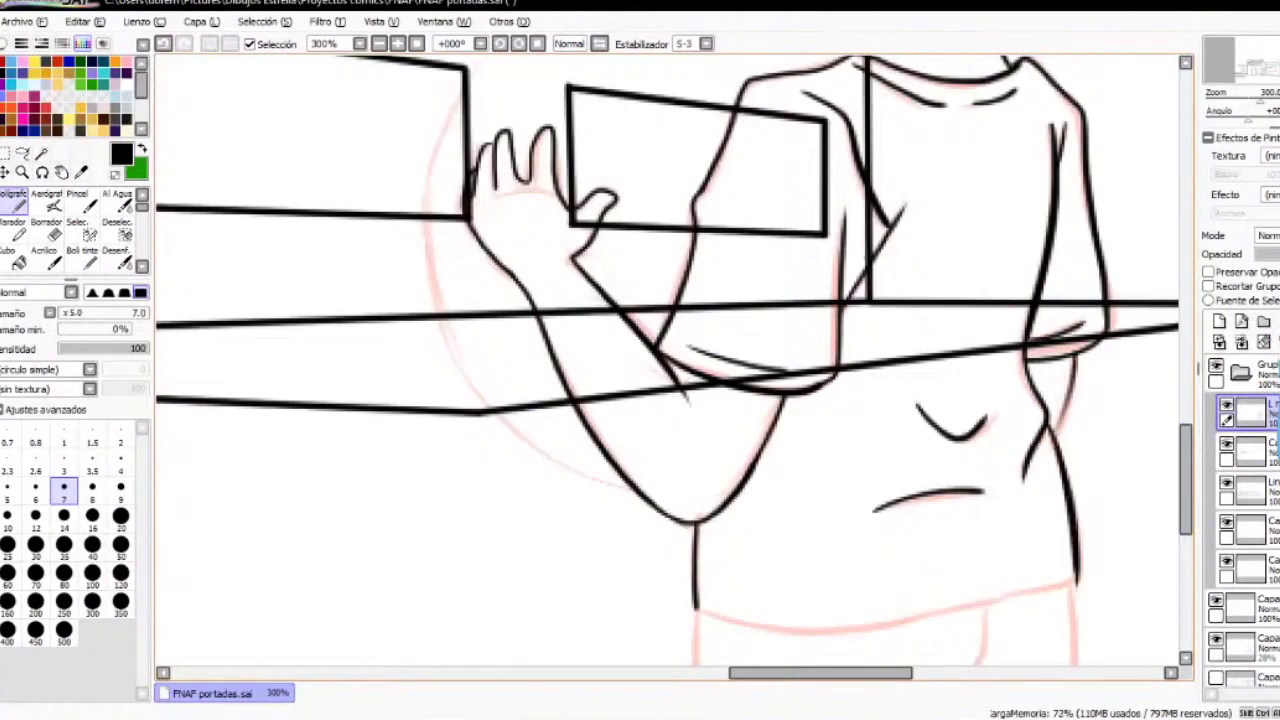
Ink the shirt's hem and the start of the trousers down to the canvas edge
scroll(667, 360, "down", 3)
mouse_move(698, 470)
left_mouse_down()
mouse_move(1080, 436)
mouse_move(792, 466)
left_mouse_up()
left_click_drag(855, 458, 1026, 431)
left_click_drag(985, 458, 966, 528)
left_click_drag(698, 470, 701, 528)
left_click_drag(1074, 440, 1072, 530)
On a new layer, stamp a size 200 dot over the sketched circle and cut out its interior to leave a ring
key("Page_Down")
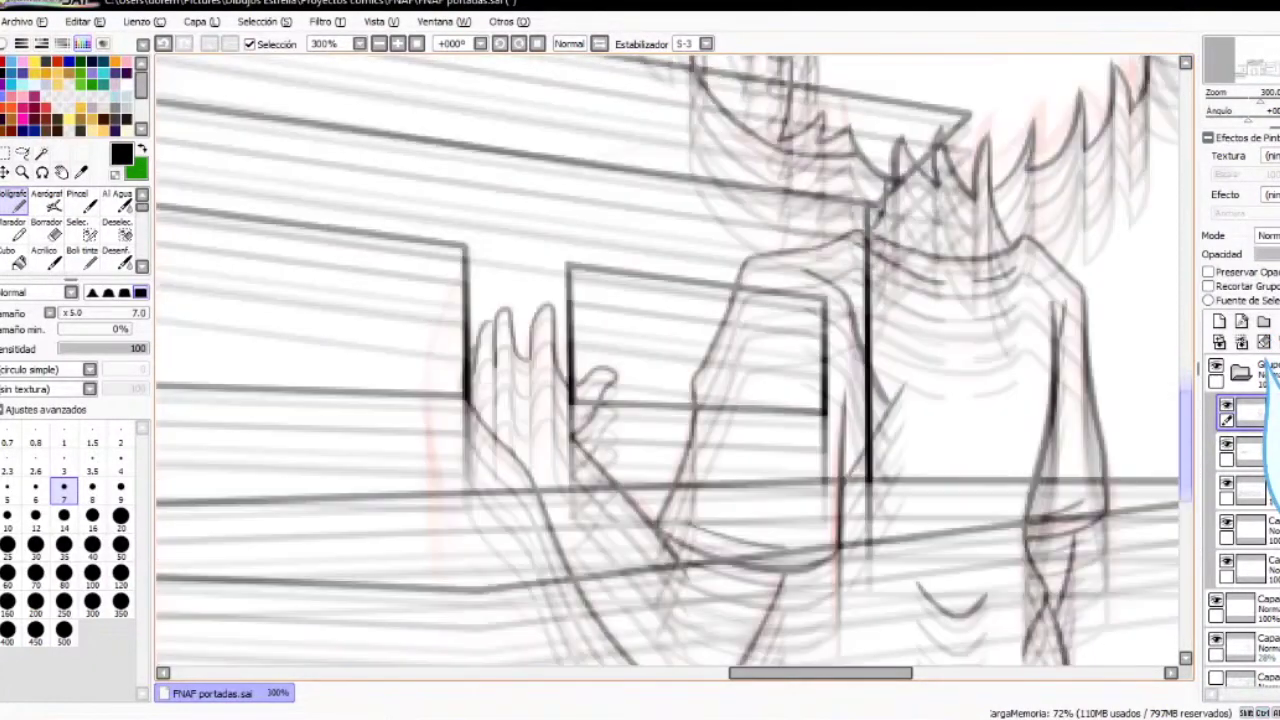
key("Page_Down")
left_click(1219, 321)
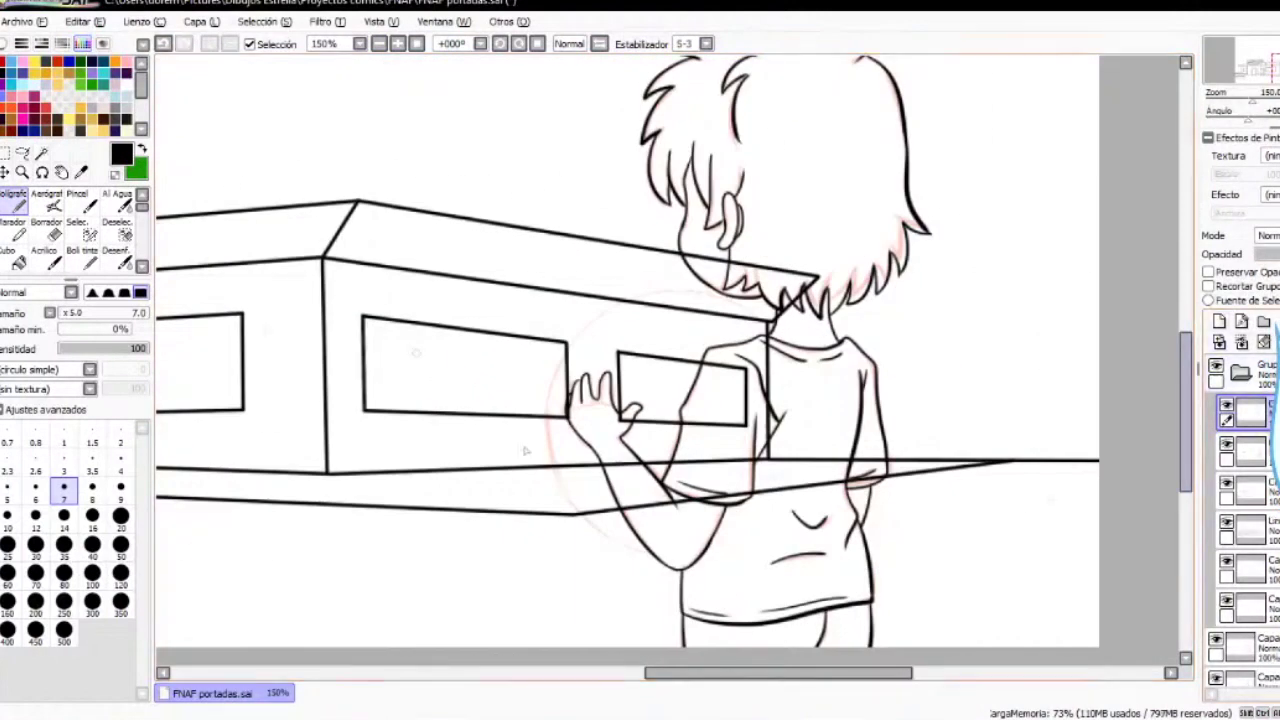
left_click(64, 603)
left_click(36, 603)
left_click(677, 423)
left_click(41, 153)
left_click(677, 423)
key("ctrl+x")
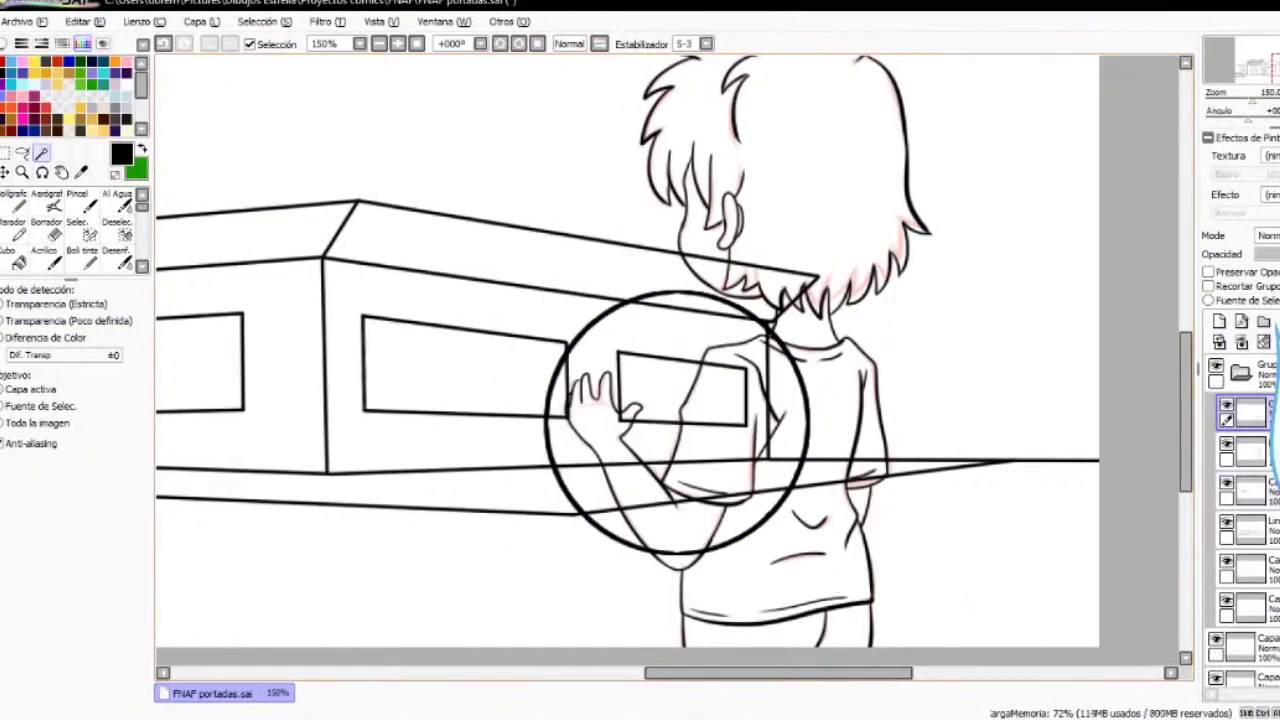
Select the torso areas from the character's line art and cut the overlapping part of the ring from its layer
left_click(1250, 451)
left_click(810, 530)
left_click(660, 520)
left_click(1250, 412)
key("ctrl+x")
left_click(1250, 451)
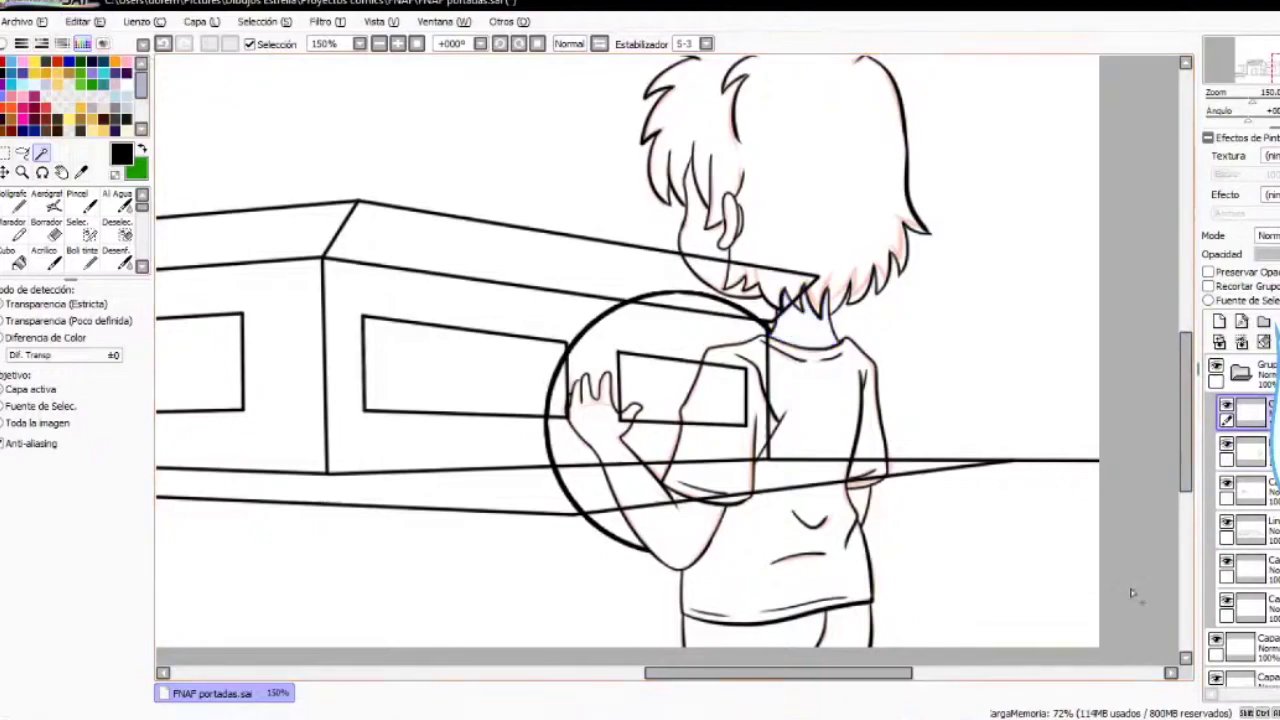
Activate the building's linework layer with the size 3 eraser and examine the FREDDY FAZBEAR'S sign lettering up close
key("Page_Down")
key("Page_Down")
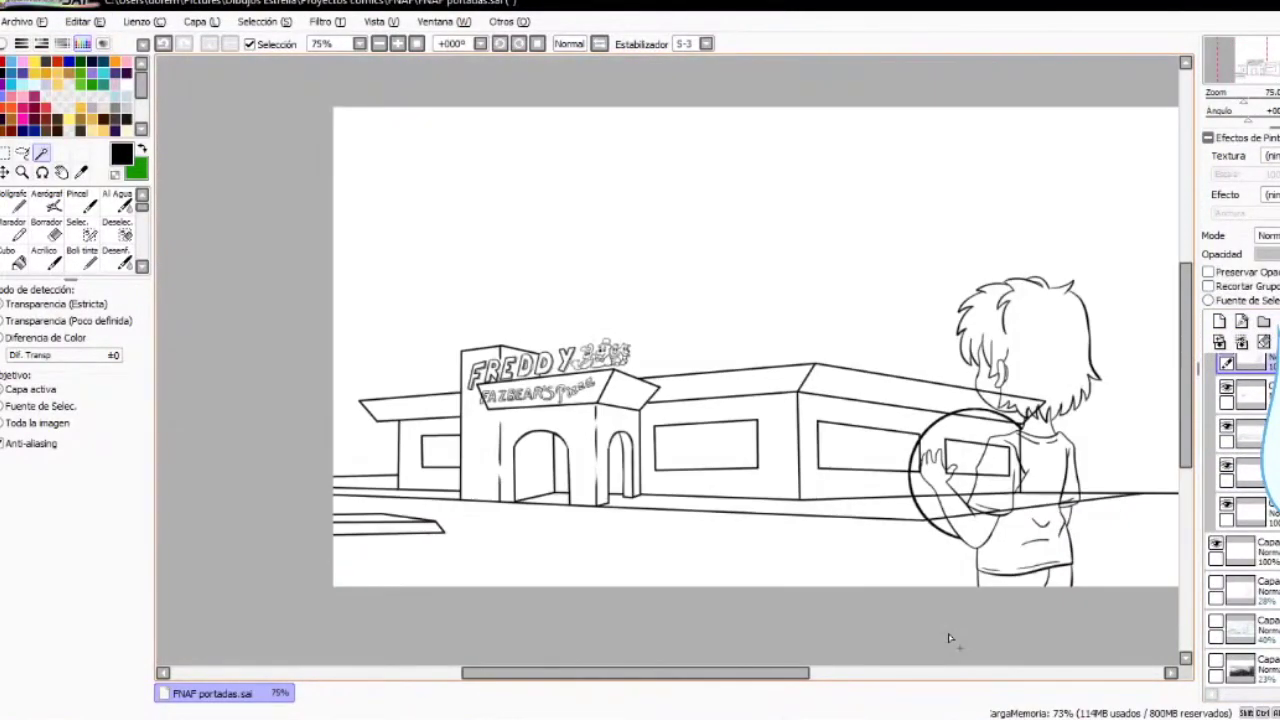
scroll(490, 375, "up", 6)
left_click(1250, 433)
left_click(46, 229)
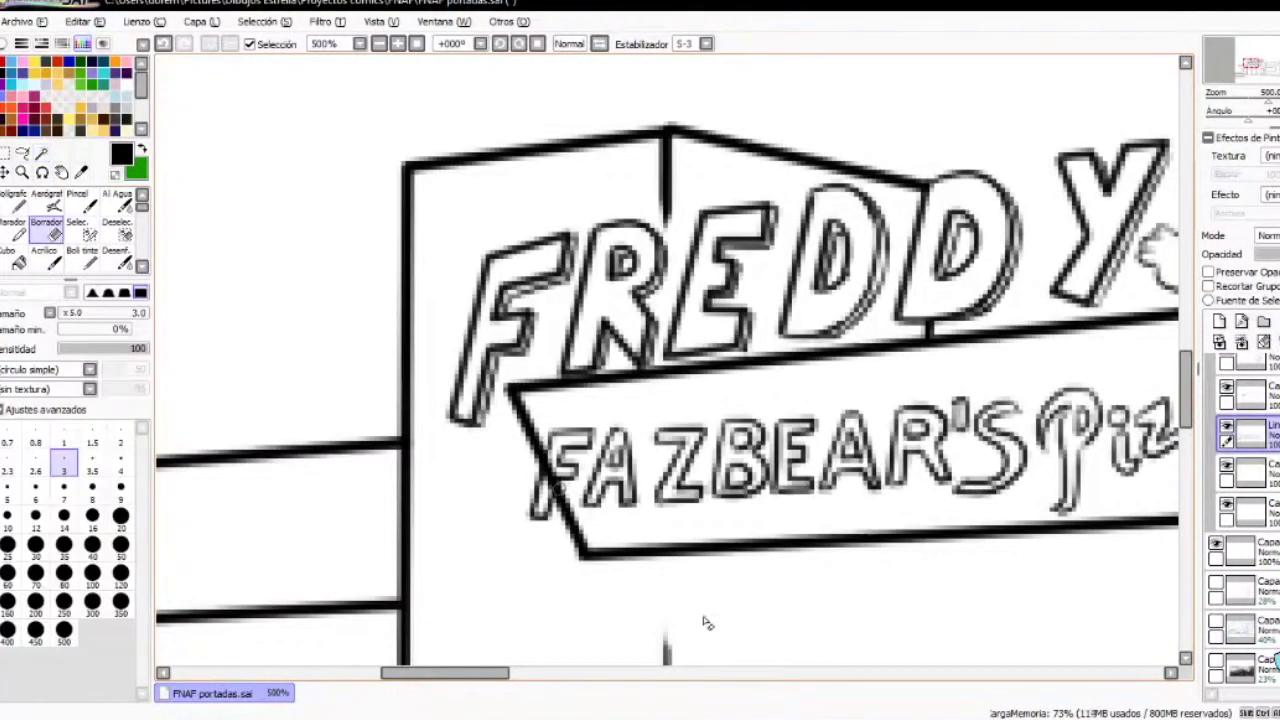
key("Page_Down")
key("Page_Down")
key("Page_Down")
key("Page_Down")
key("Page_Down")
key("Page_Down")
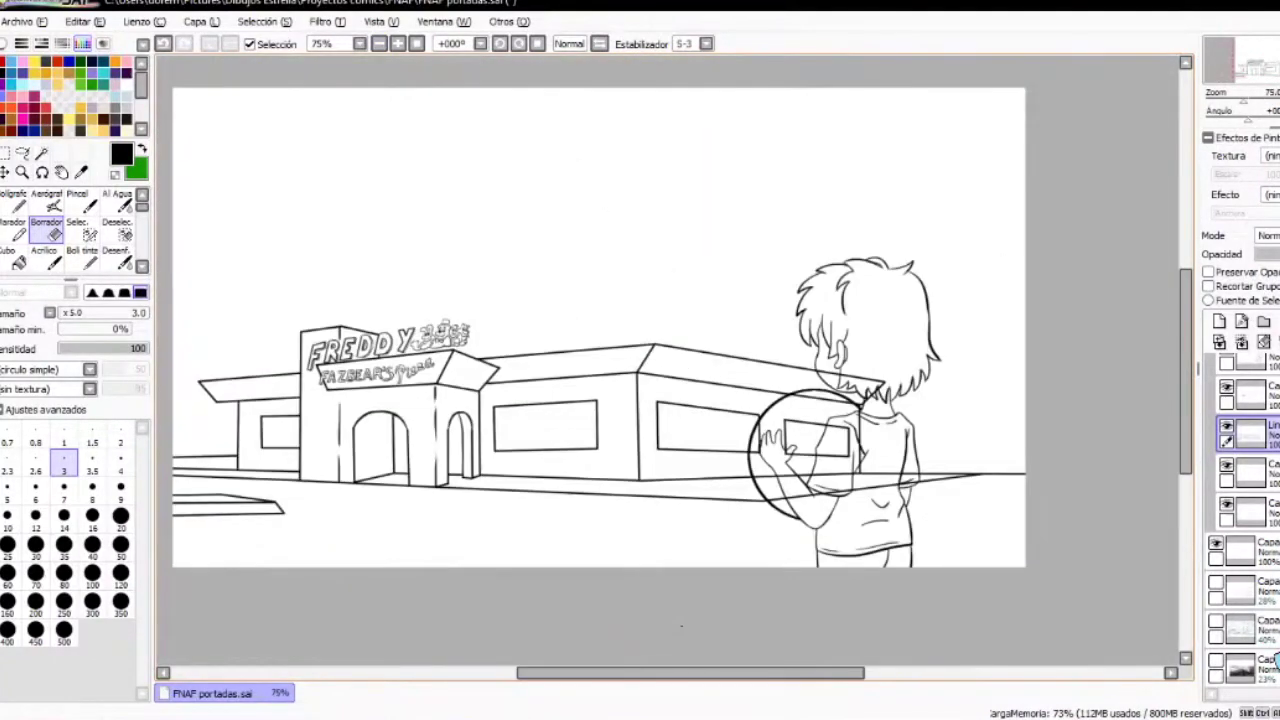
Merge the separate inked layers down into the linework layers inside the group
left_click(1262, 394)
key("ctrl+e")
left_click(1262, 411)
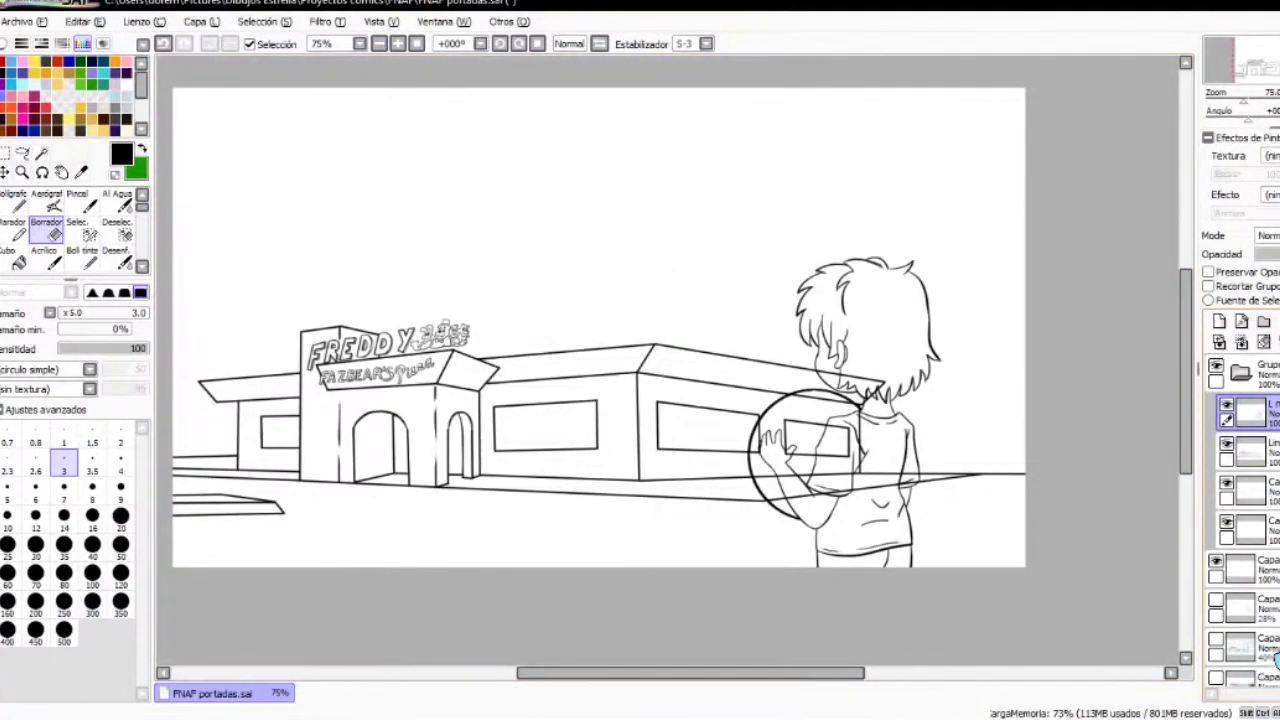
Open the file commands for the cover's line art
left_click(417, 44)
left_click(26, 21)
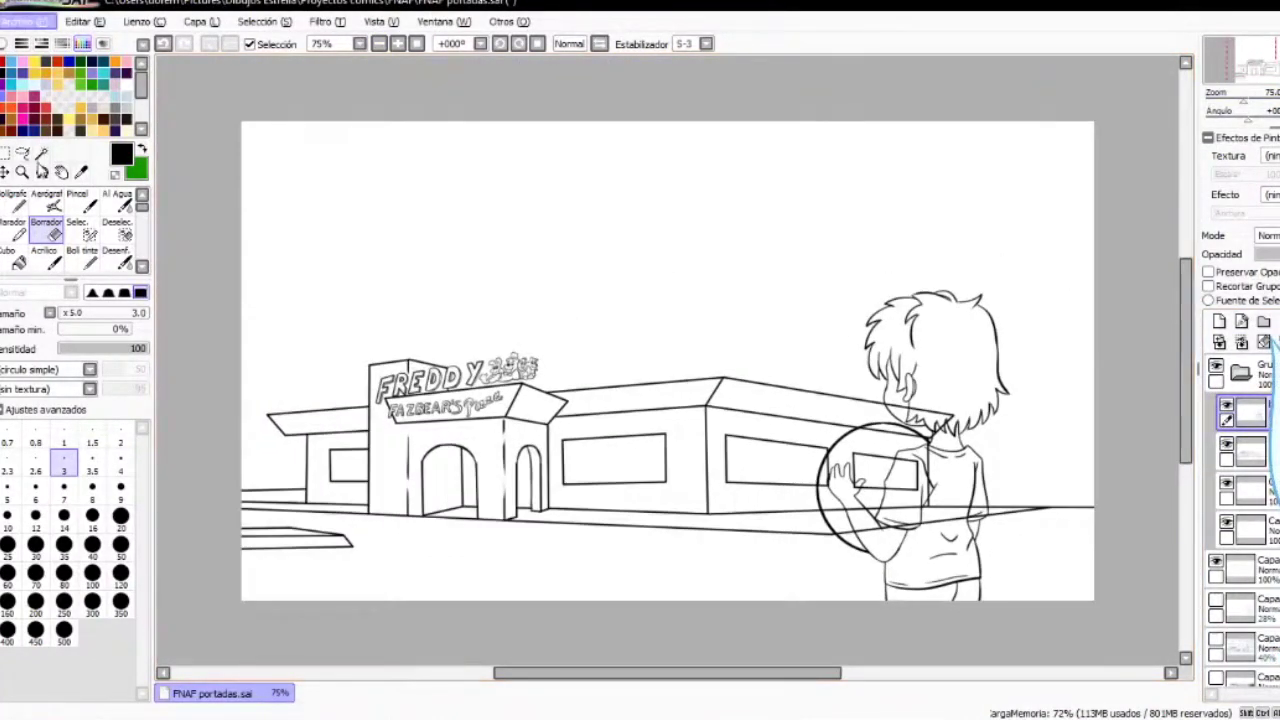